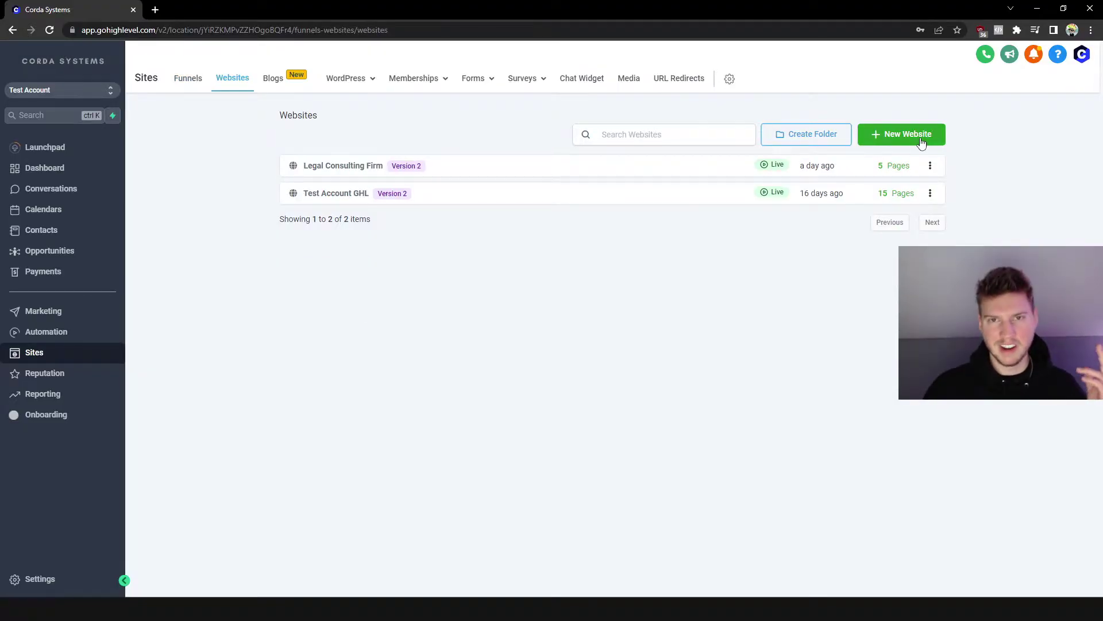
Start a new website and browse the template library, loading more templates.
{"action": "left_click", "coordinate": [908, 134]}
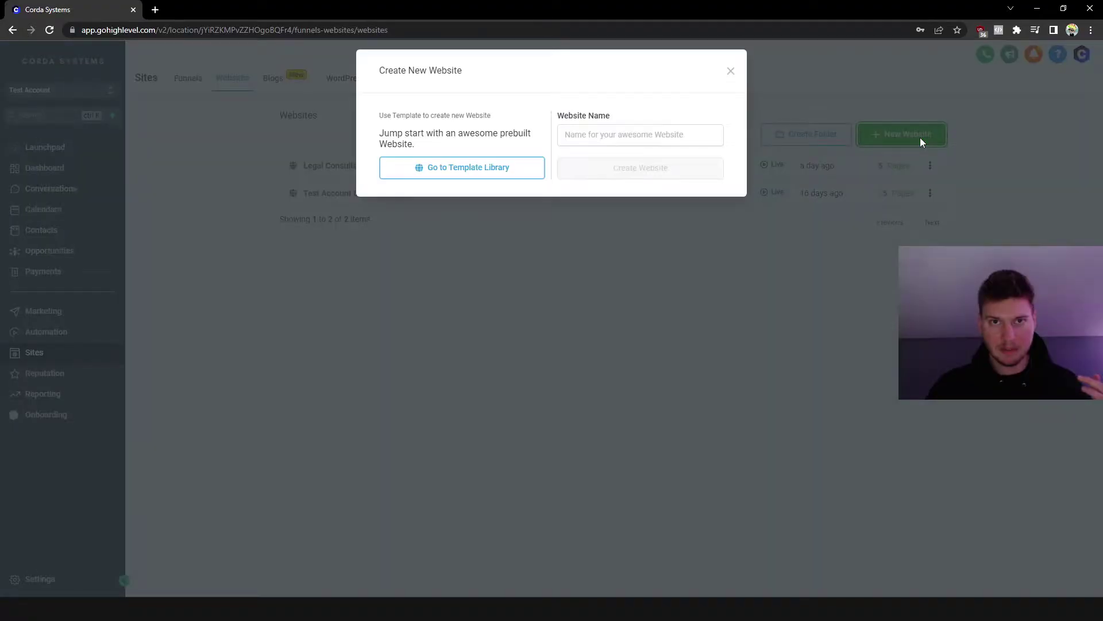
{"action": "left_click", "coordinate": [460, 167]}
{"action": "scroll", "coordinate": [885, 299], "scroll_direction": "down", "scroll_amount": 5}
{"action": "scroll", "coordinate": [885, 295], "scroll_direction": "down", "scroll_amount": 2}
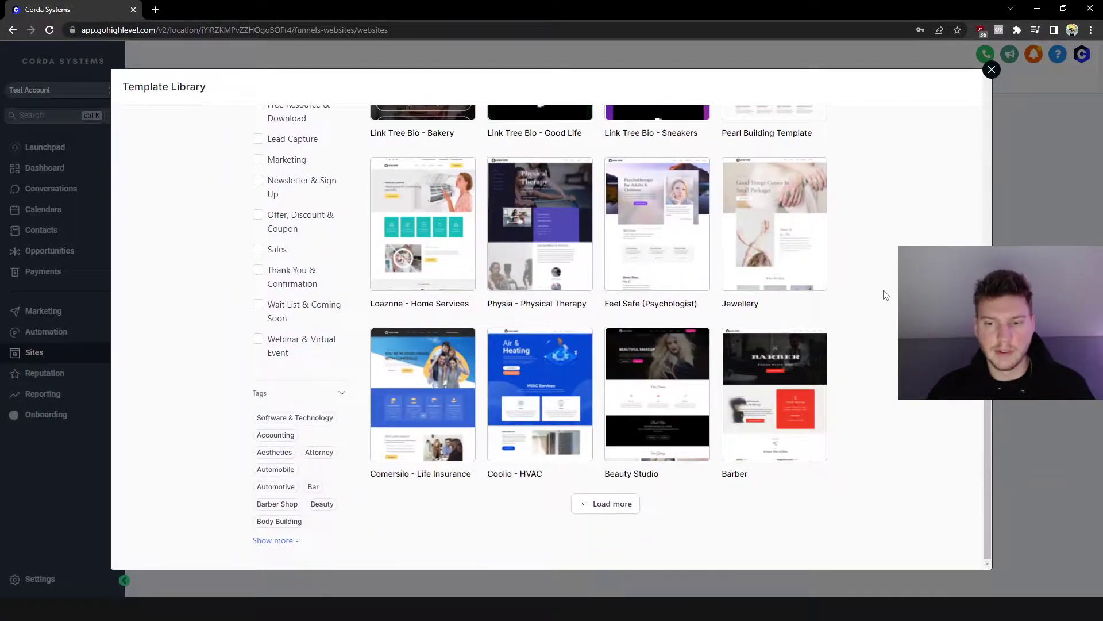
{"action": "left_click", "coordinate": [592, 507]}
{"action": "scroll", "coordinate": [591, 507], "scroll_direction": "down", "scroll_amount": 3}
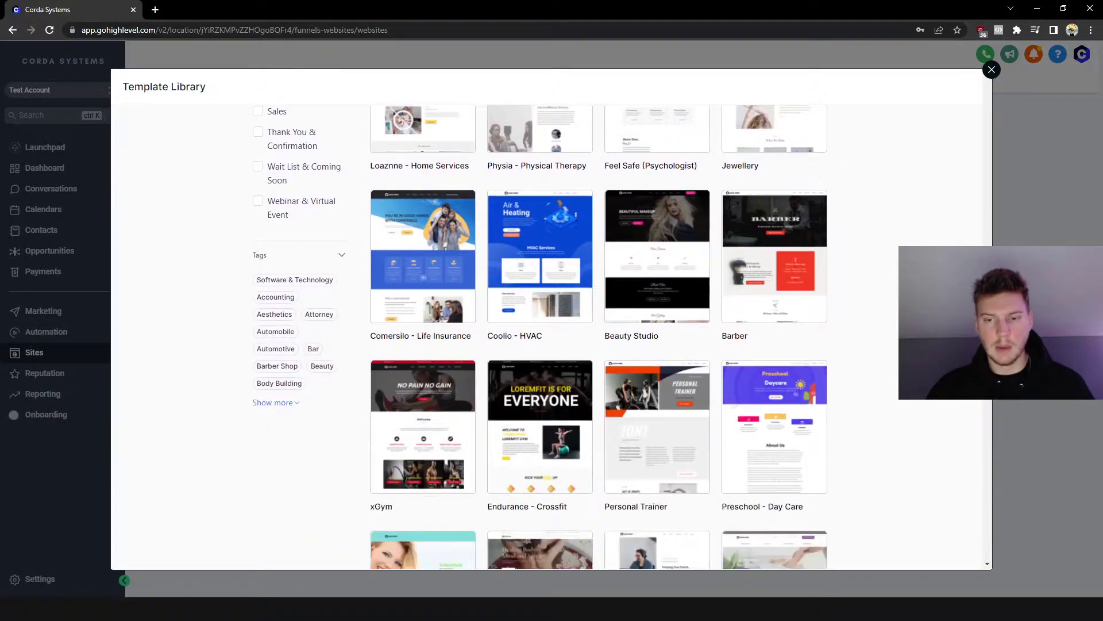
{"action": "scroll", "coordinate": [675, 334], "scroll_direction": "down", "scroll_amount": 2}
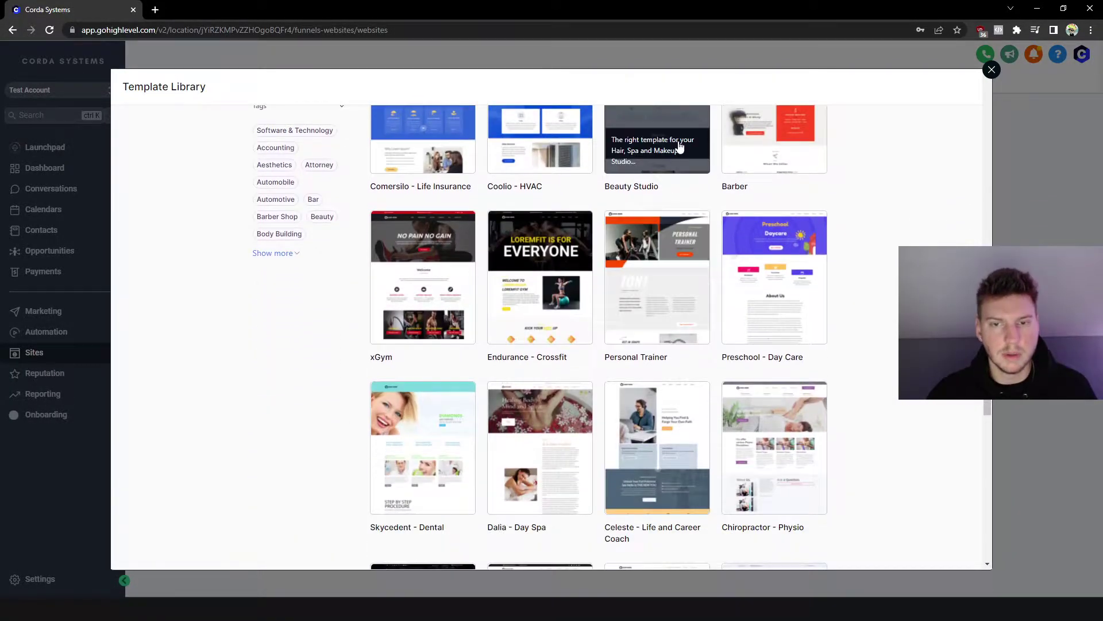
{"action": "scroll", "coordinate": [786, 302], "scroll_direction": "down", "scroll_amount": 3}
{"action": "scroll", "coordinate": [786, 301], "scroll_direction": "down", "scroll_amount": 2}
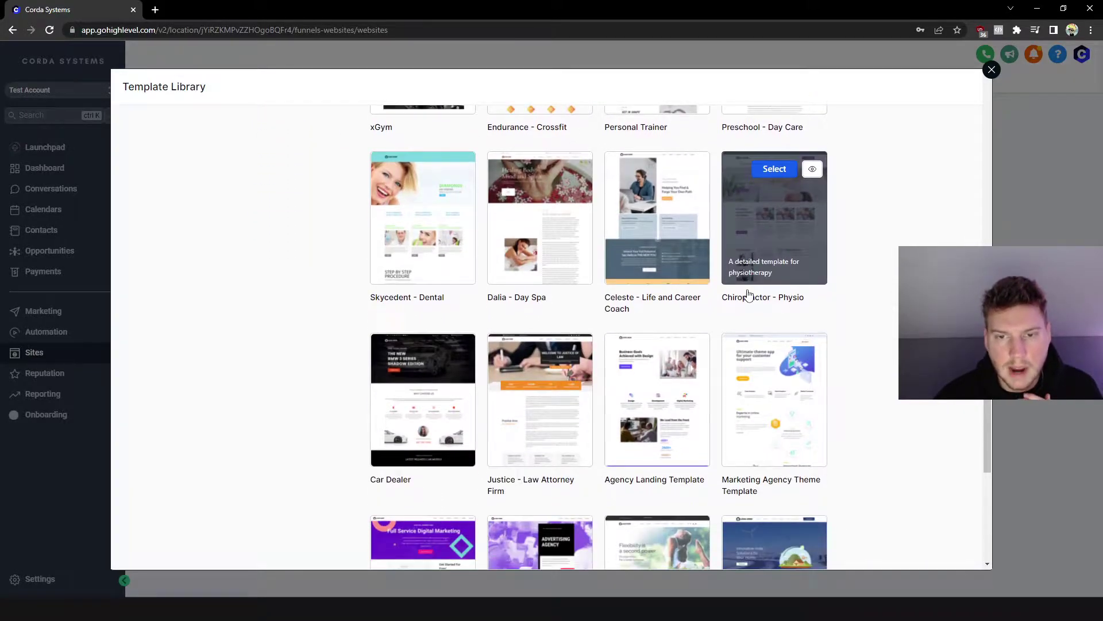
{"action": "scroll", "coordinate": [764, 275], "scroll_direction": "up", "scroll_amount": 2}
Choose the Chiropractor - Physio template, accept its terms and create the Physio website.
{"action": "left_click", "coordinate": [777, 227]}
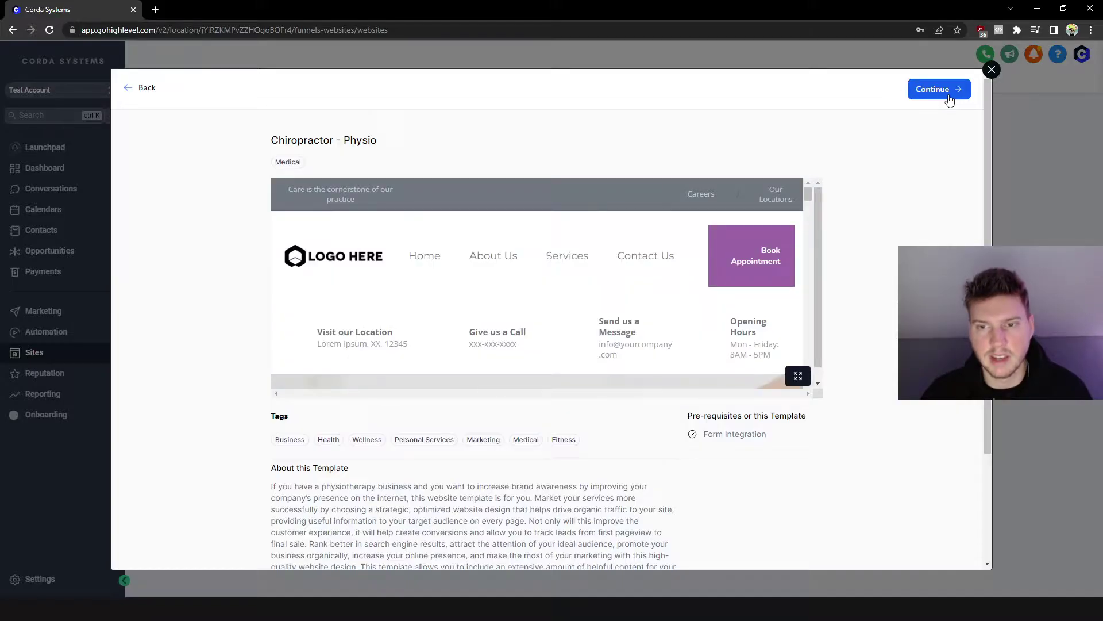
{"action": "left_click", "coordinate": [924, 91]}
{"action": "left_click", "coordinate": [796, 147]}
{"action": "left_click", "coordinate": [866, 214]}
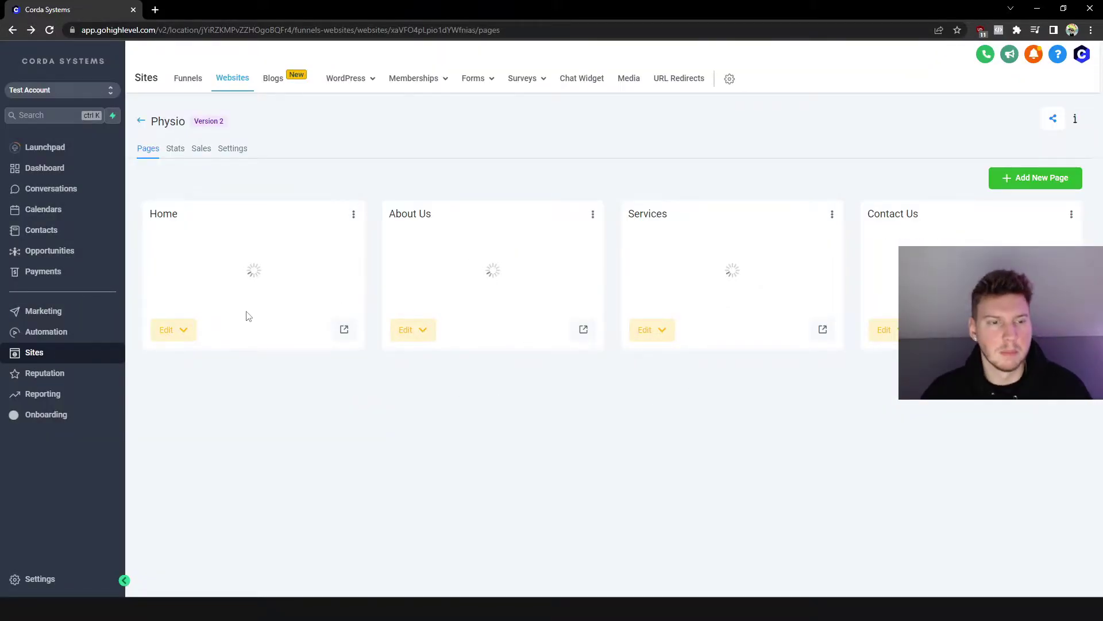
Edit the Home page in the builder and scroll down to the Meet the Team cards.
{"action": "left_click", "coordinate": [183, 331]}
{"action": "left_click", "coordinate": [196, 366]}
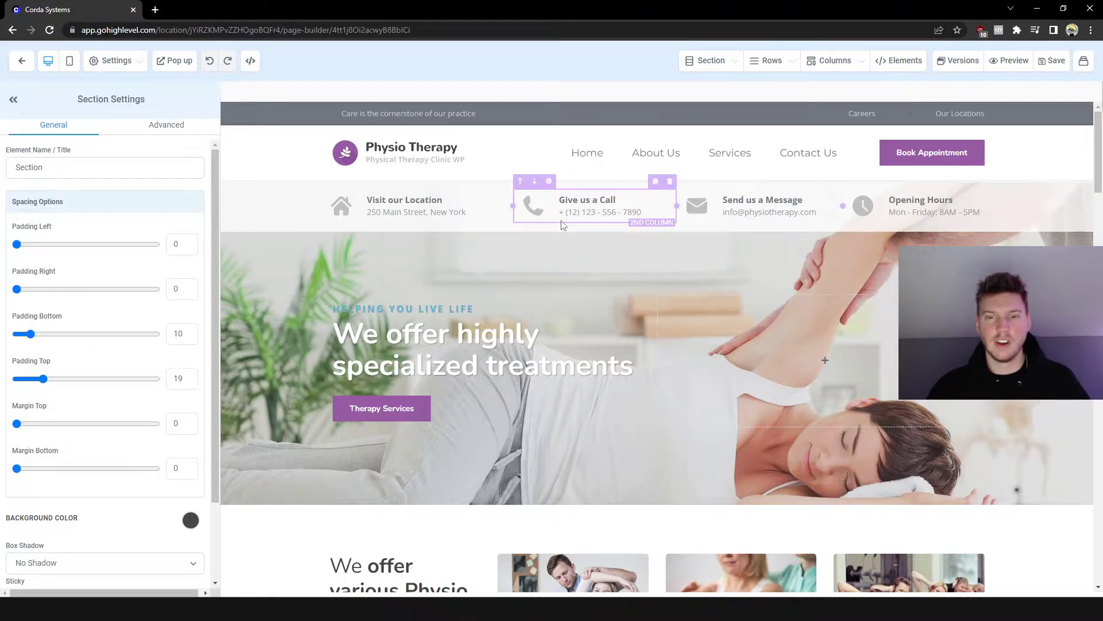
{"action": "scroll", "coordinate": [406, 150], "scroll_direction": "down", "scroll_amount": 4}
{"action": "scroll", "coordinate": [406, 149], "scroll_direction": "down", "scroll_amount": 5}
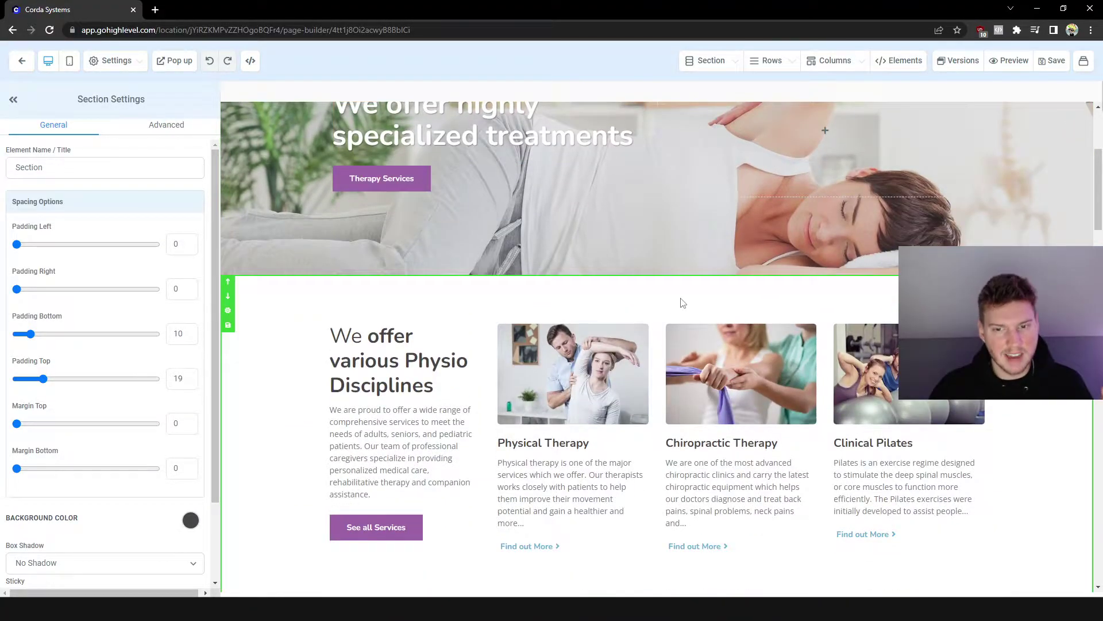
{"action": "scroll", "coordinate": [660, 345], "scroll_direction": "down", "scroll_amount": 10}
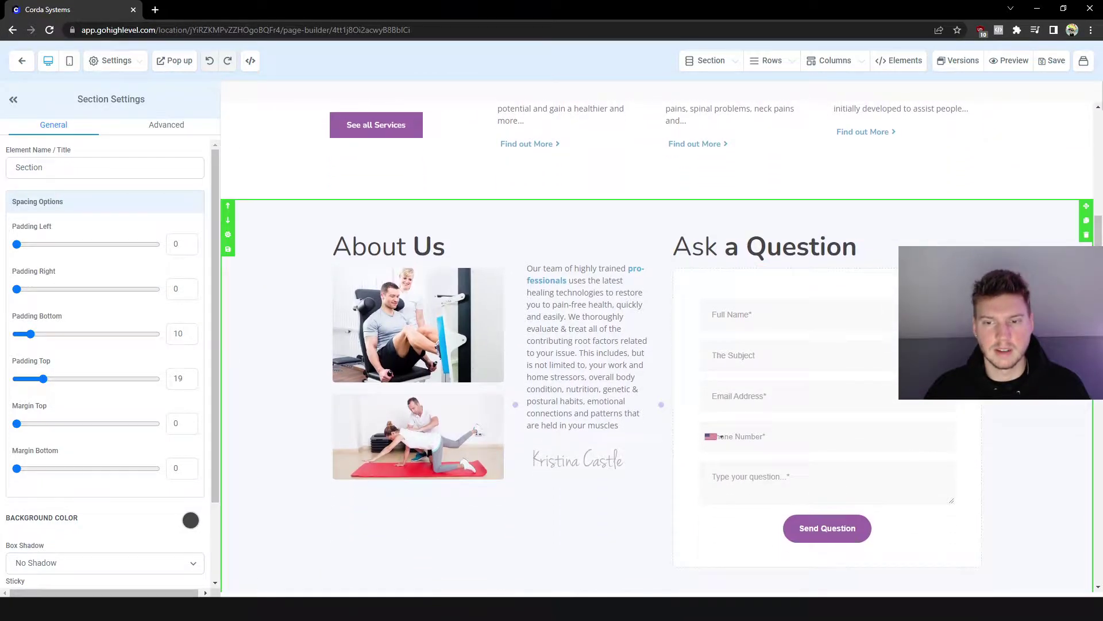
{"action": "scroll", "coordinate": [400, 281], "scroll_direction": "down", "scroll_amount": 9}
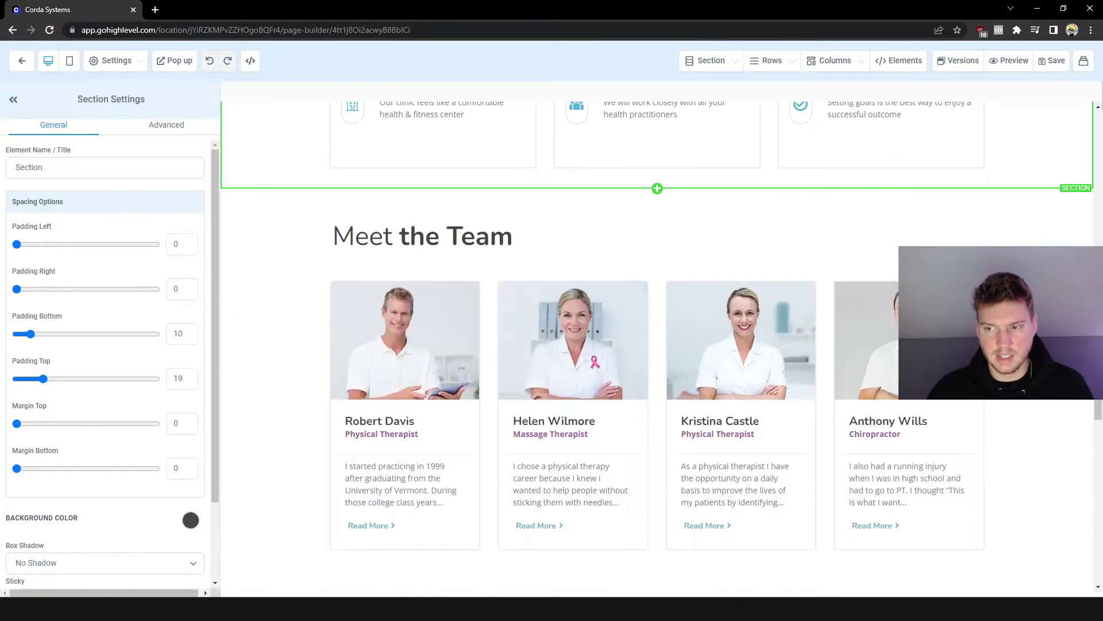
{"action": "scroll", "coordinate": [400, 281], "scroll_direction": "up", "scroll_amount": 3}
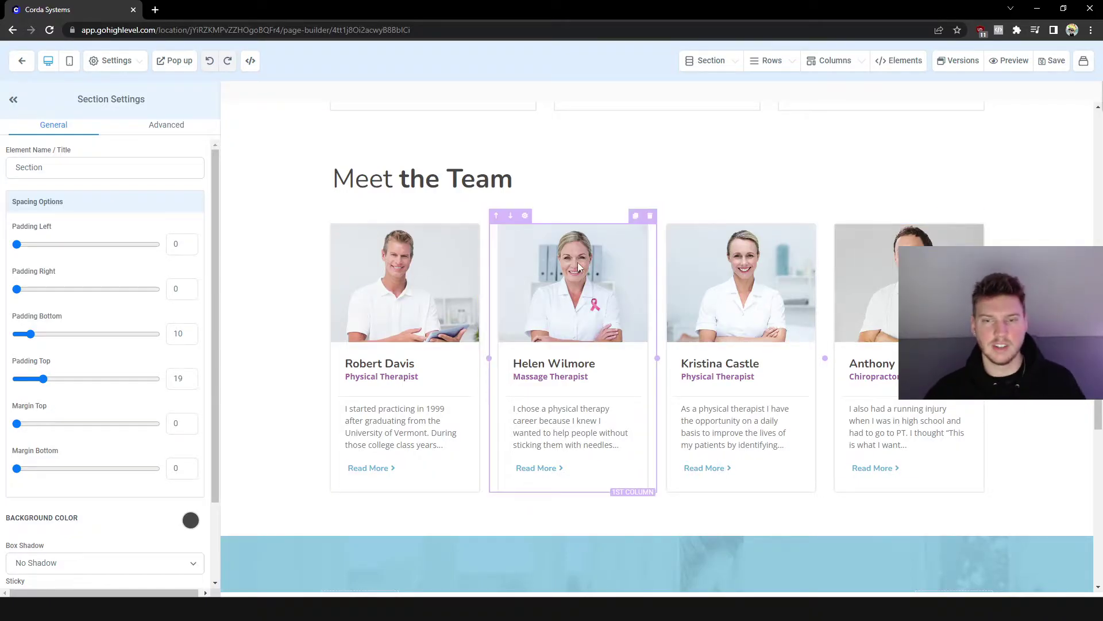
{"action": "left_click", "coordinate": [415, 282]}
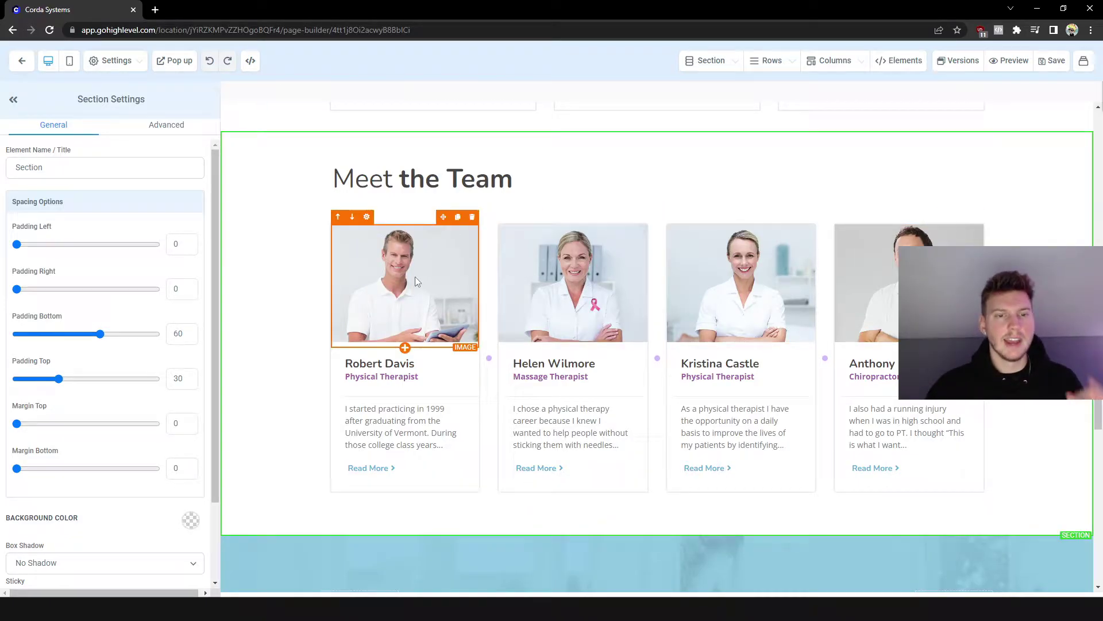
{"action": "left_click", "coordinate": [415, 278]}
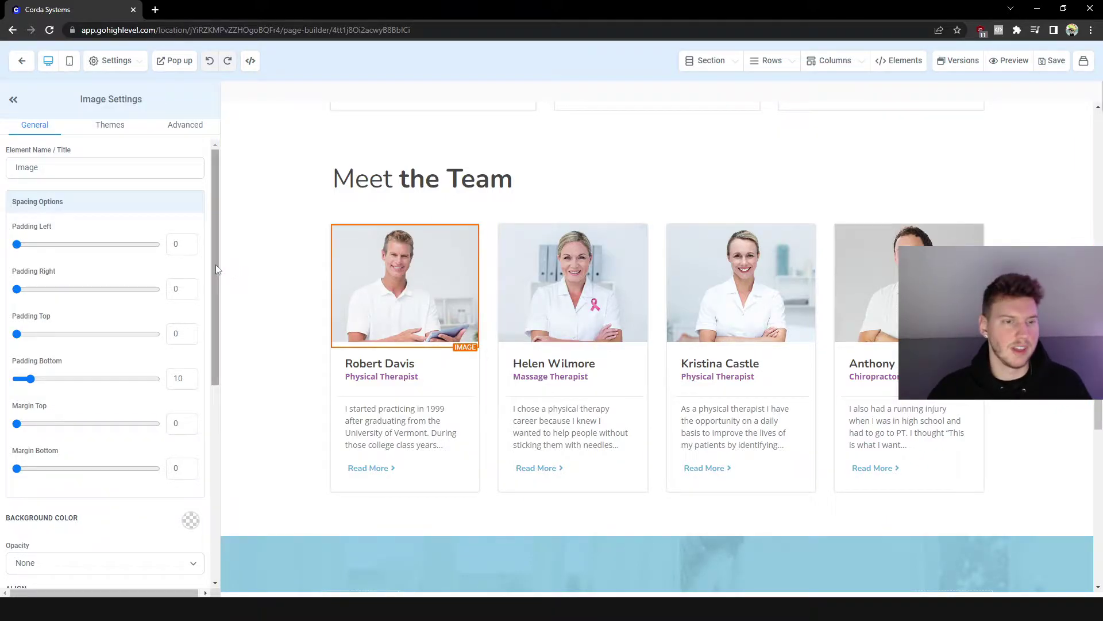
{"action": "scroll", "coordinate": [210, 267], "scroll_direction": "down", "scroll_amount": 5}
{"action": "scroll", "coordinate": [212, 270], "scroll_direction": "down", "scroll_amount": 2}
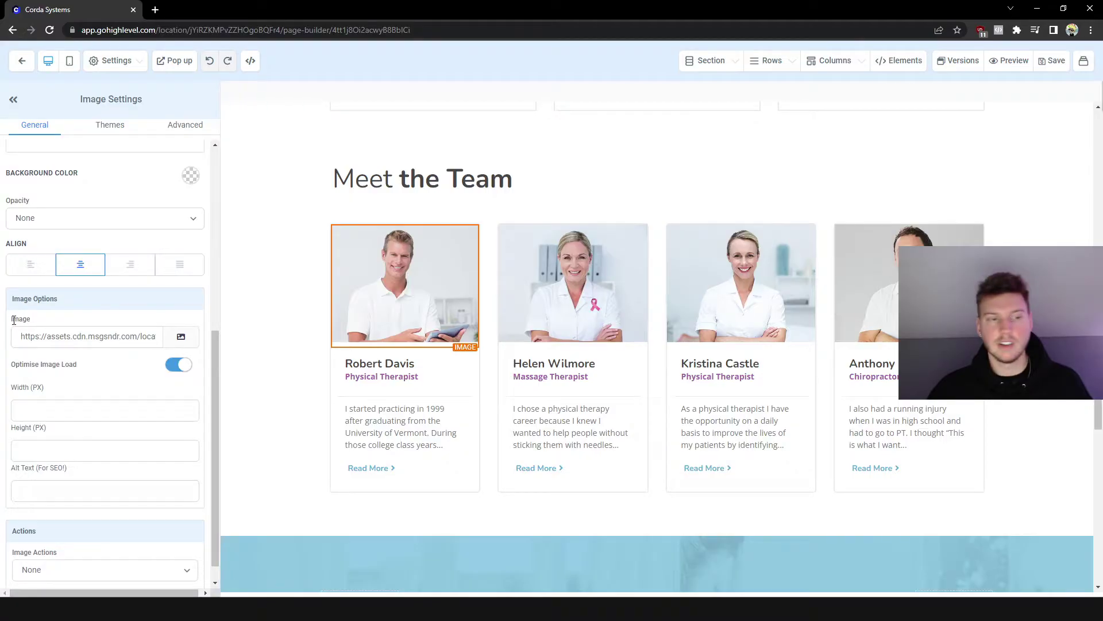
{"action": "left_click_drag", "start_coordinate": [13, 321], "coordinate": [27, 318]}
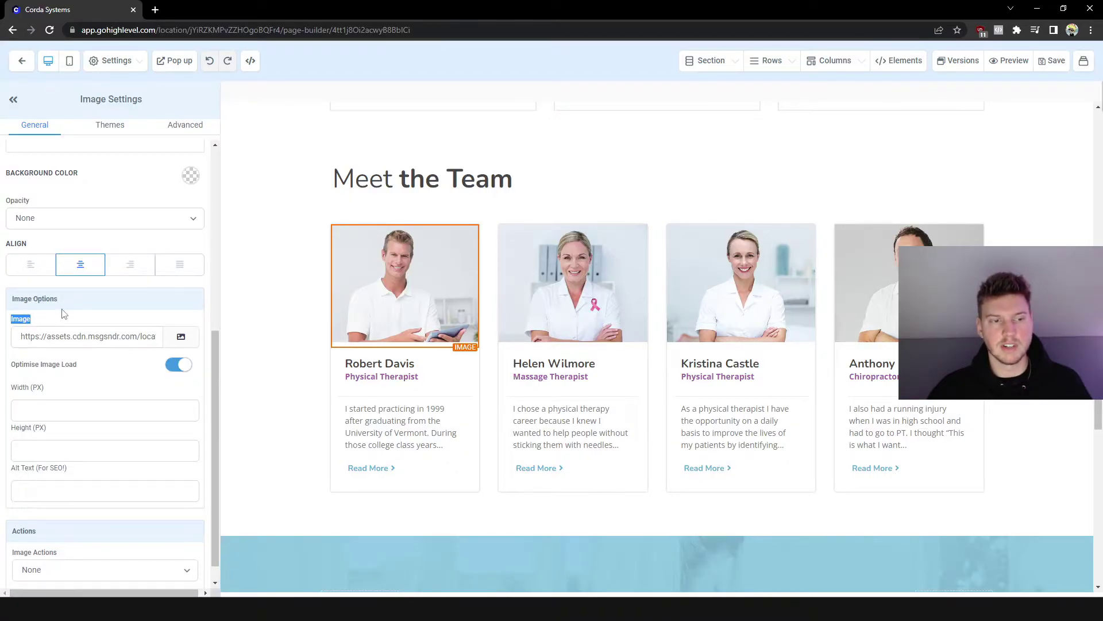
{"action": "left_click", "coordinate": [83, 335]}
{"action": "double_click", "coordinate": [97, 339]}
{"action": "key", "text": "ctrl+a"}
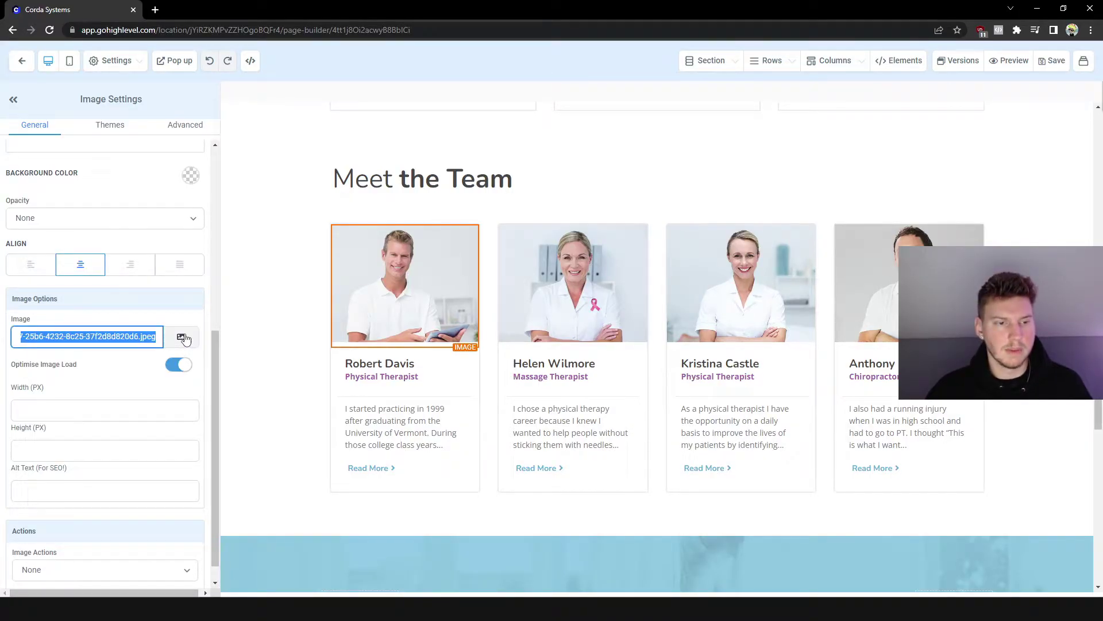
{"action": "left_click", "coordinate": [182, 340]}
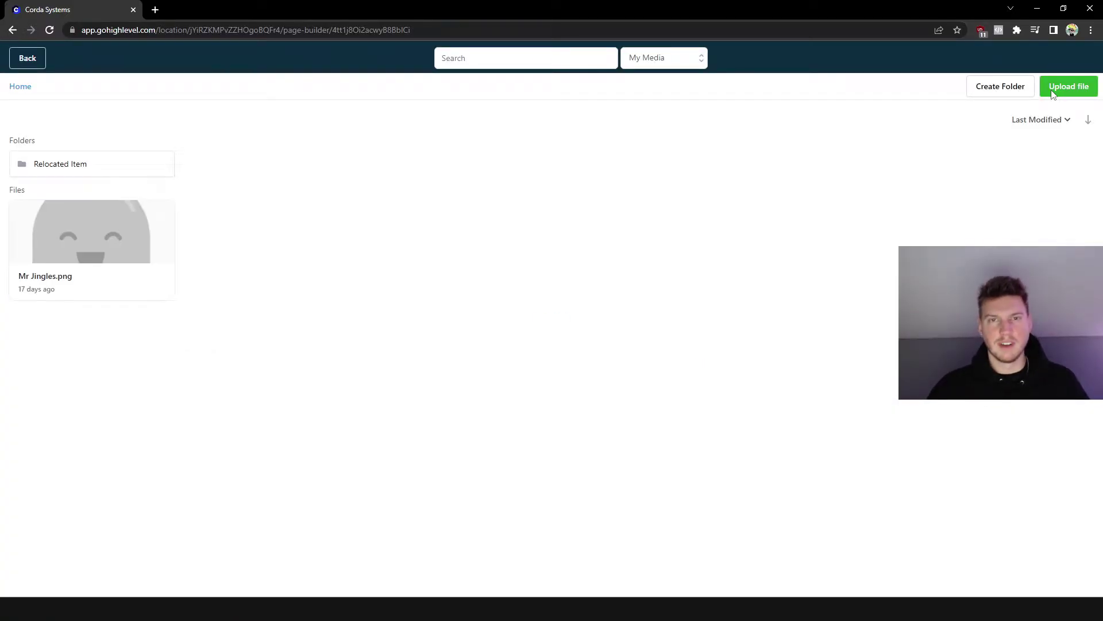
{"action": "left_click", "coordinate": [1059, 87]}
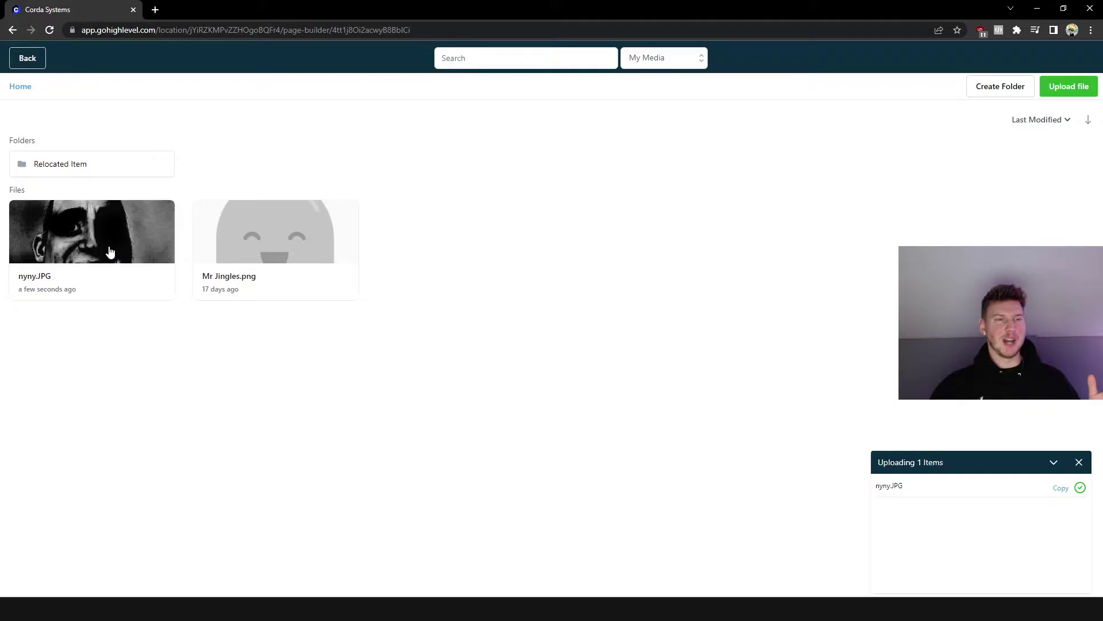
{"action": "left_click", "coordinate": [109, 253]}
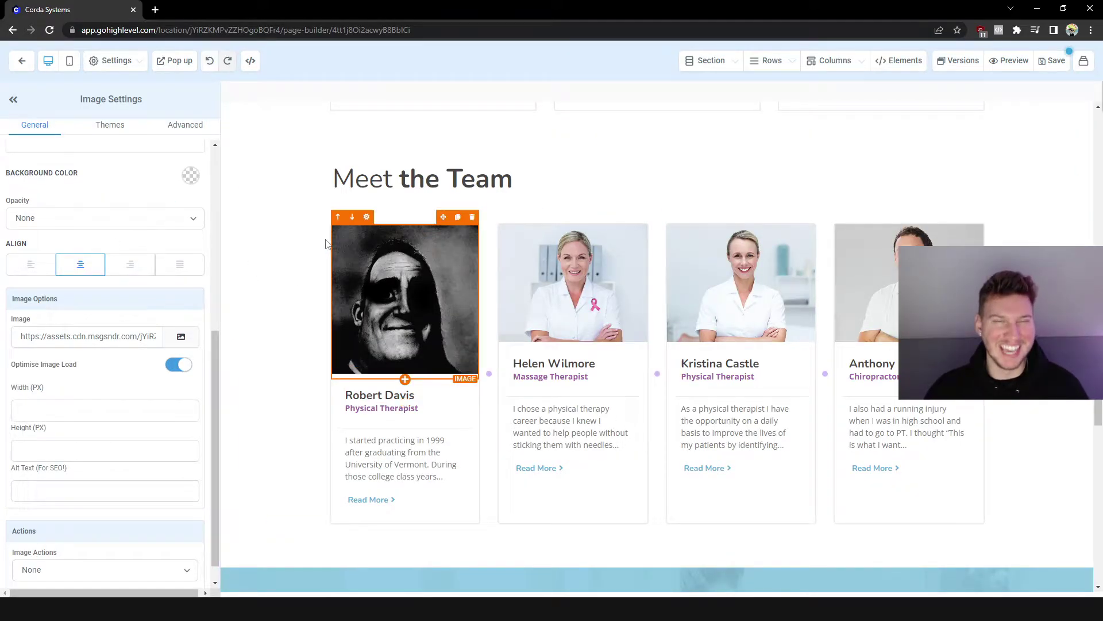
{"action": "scroll", "coordinate": [298, 219], "scroll_direction": "down", "scroll_amount": 1}
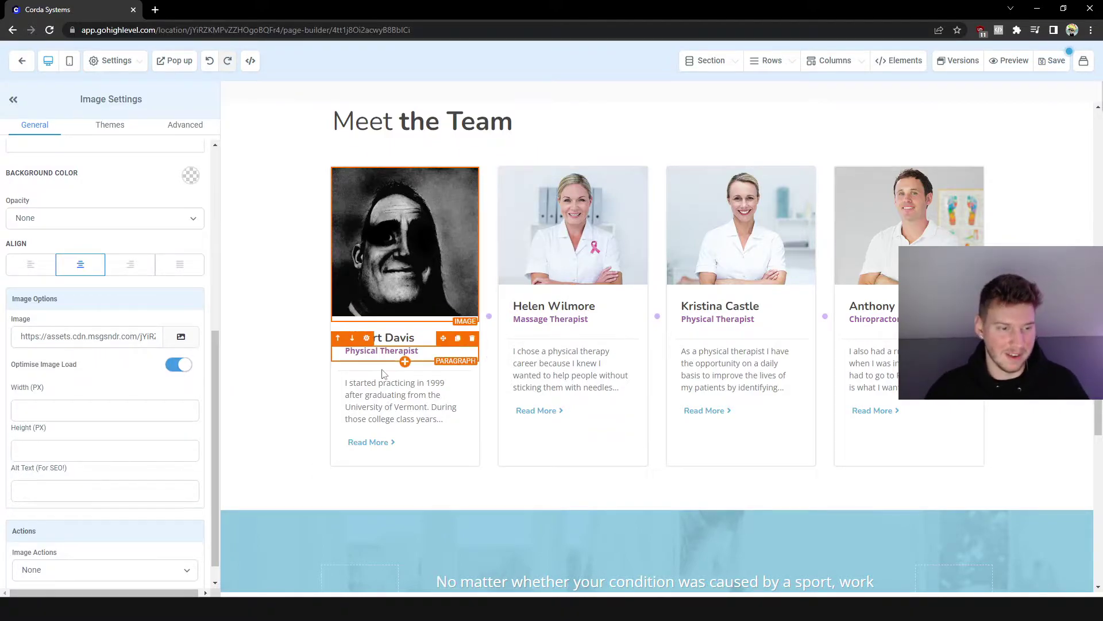
{"action": "left_click", "coordinate": [113, 410]}
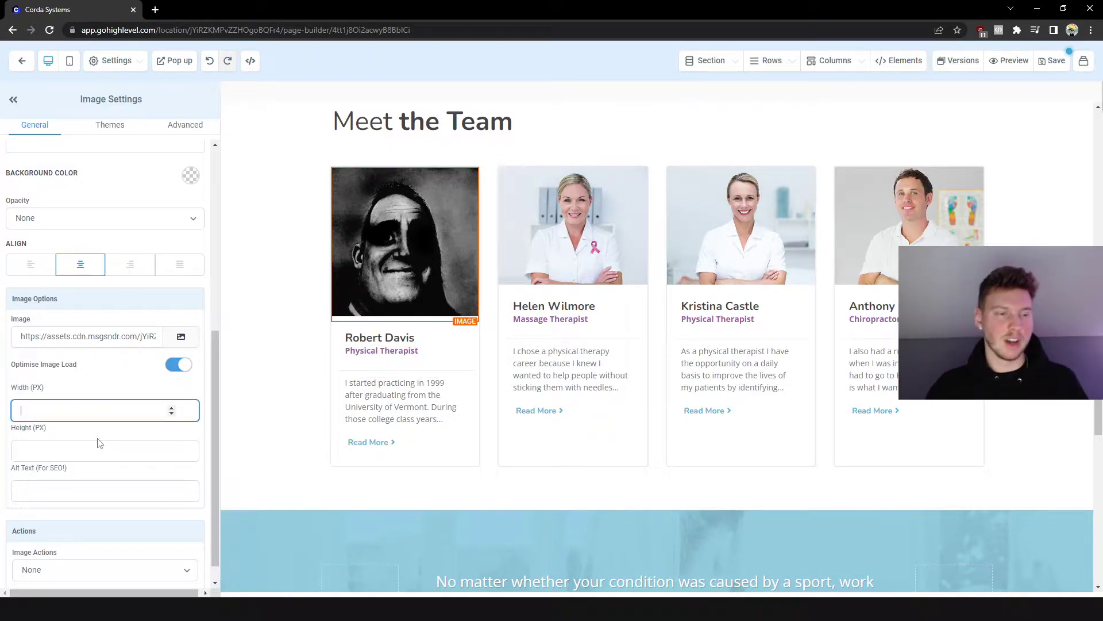
{"action": "type", "text": "100"}
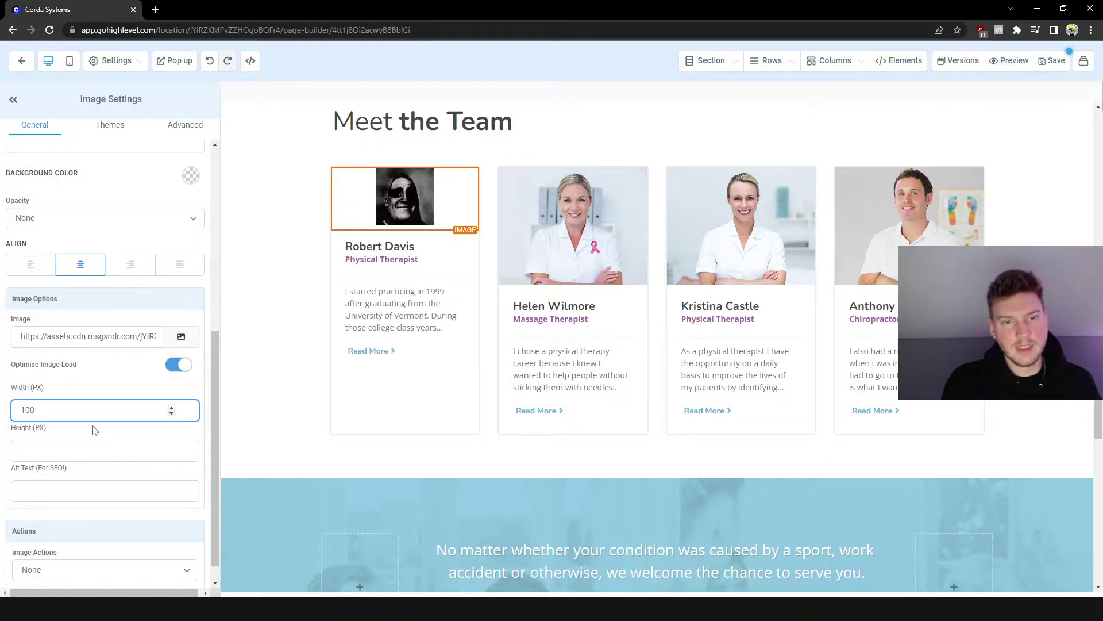
{"action": "key", "text": "BackSpace"}
{"action": "key", "text": "BackSpace"}
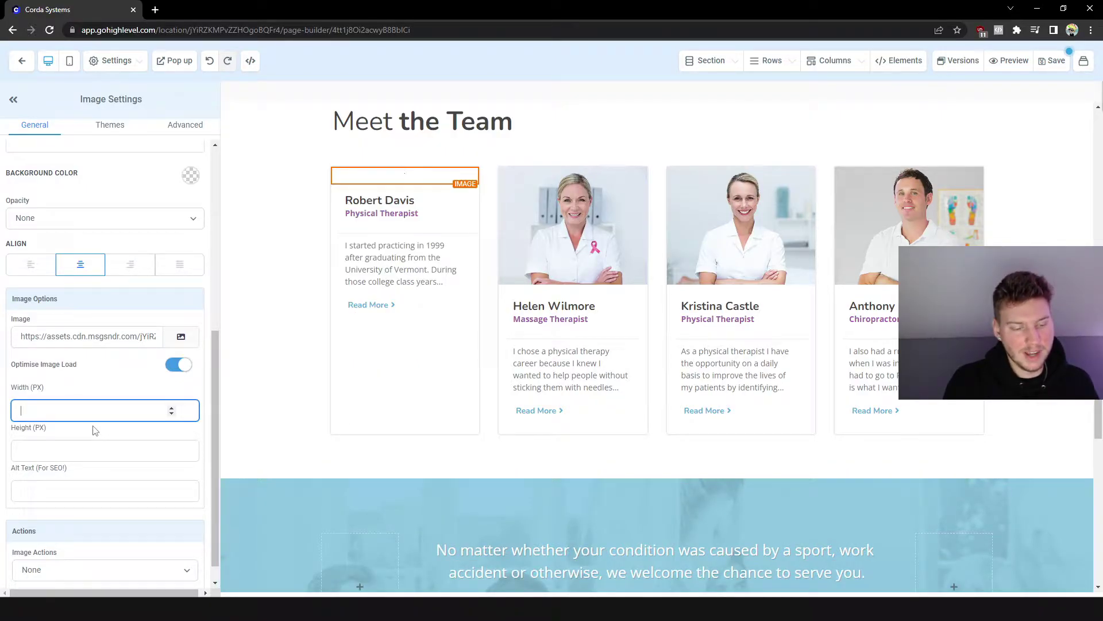
{"action": "type", "text": "250"}
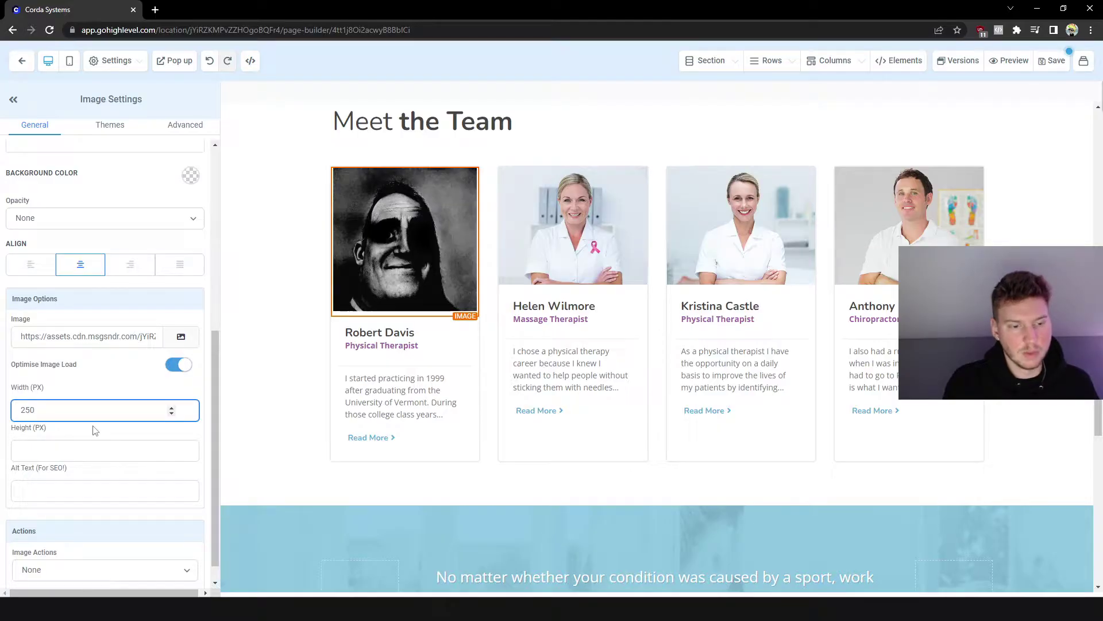
{"action": "key", "text": "BackSpace"}
{"action": "type", "text": "00"}
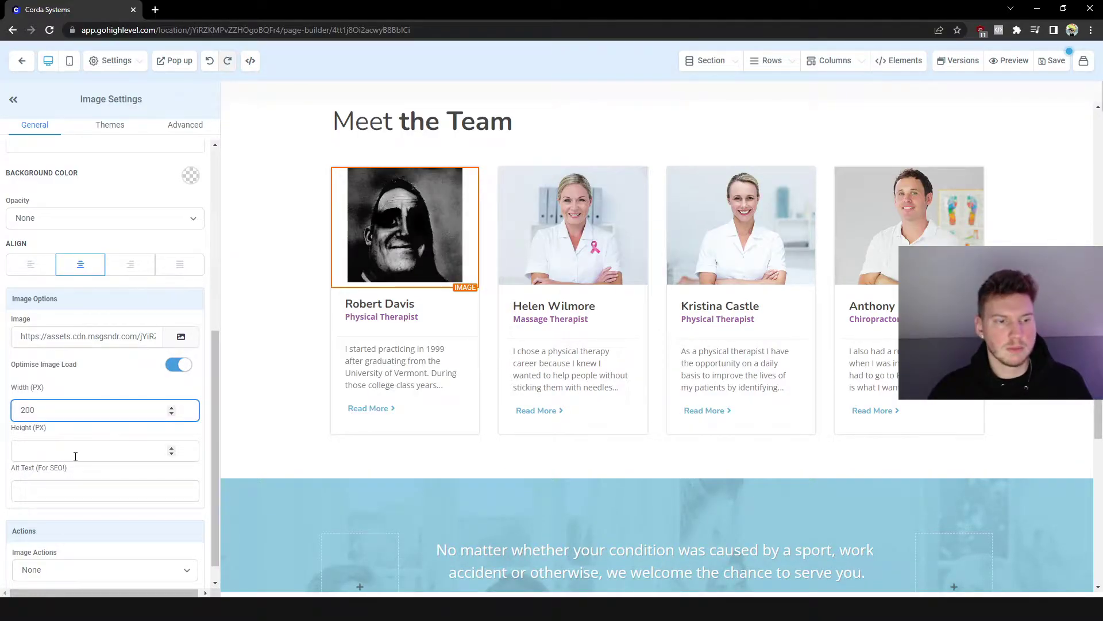
{"action": "left_click", "coordinate": [86, 444]}
{"action": "type", "text": "400"}
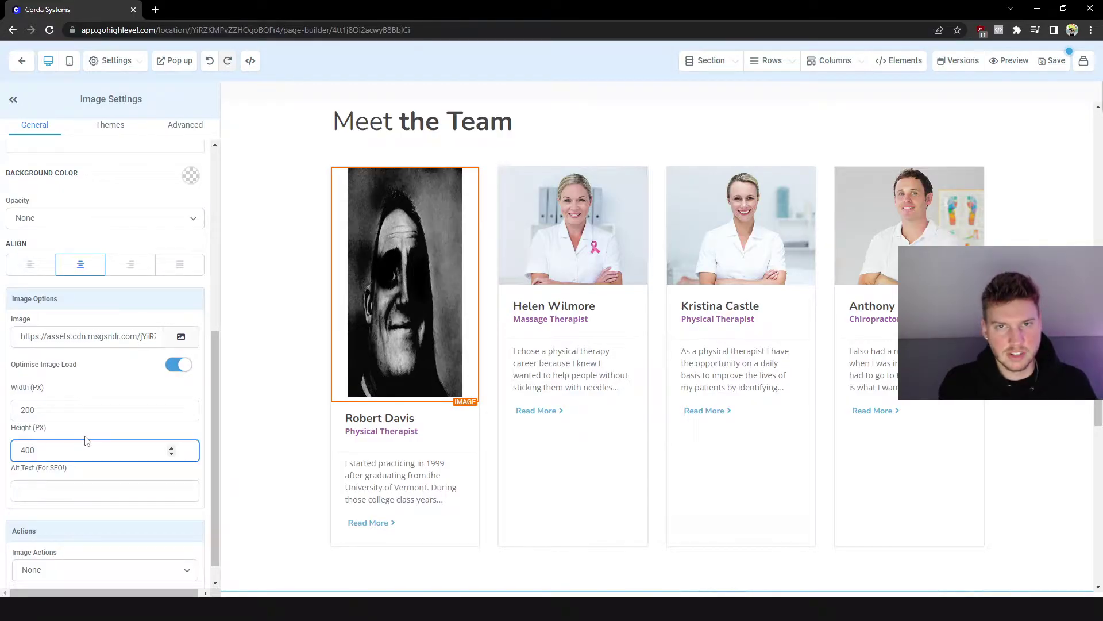
{"action": "key", "text": "BackSpace"}
{"action": "key", "text": "BackSpace"}
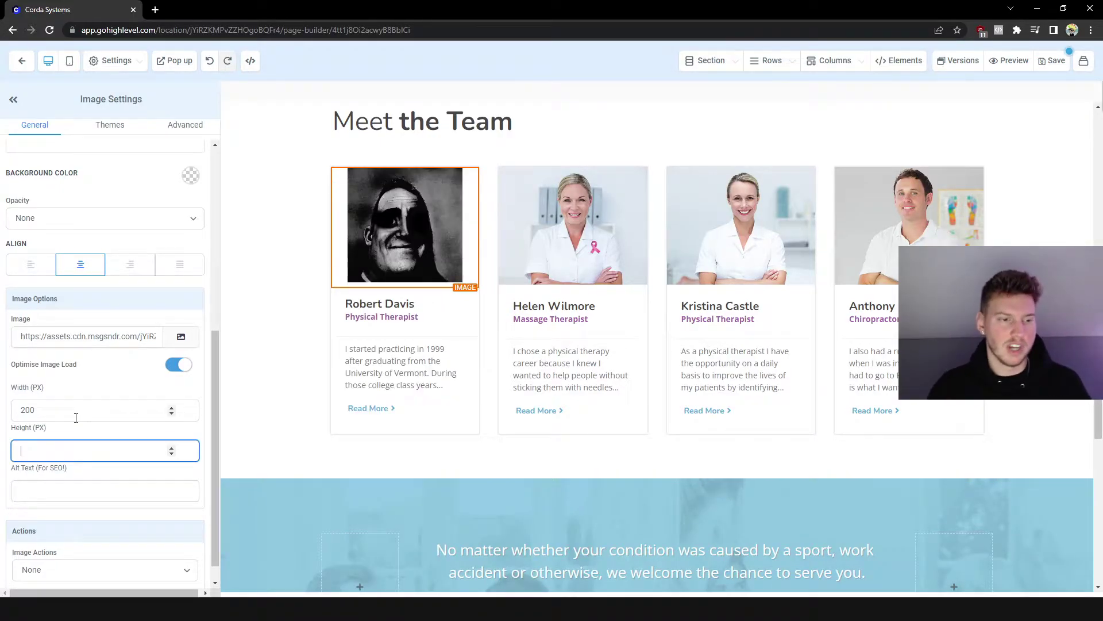
{"action": "left_click", "coordinate": [75, 413]}
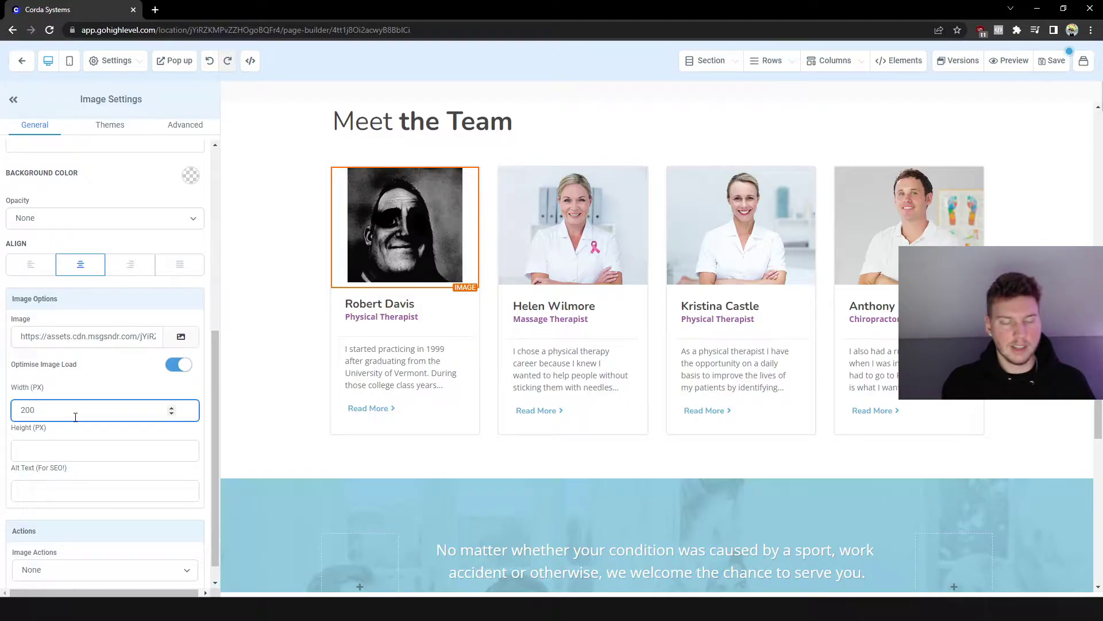
{"action": "key", "text": "BackSpace"}
{"action": "type", "text": "10"}
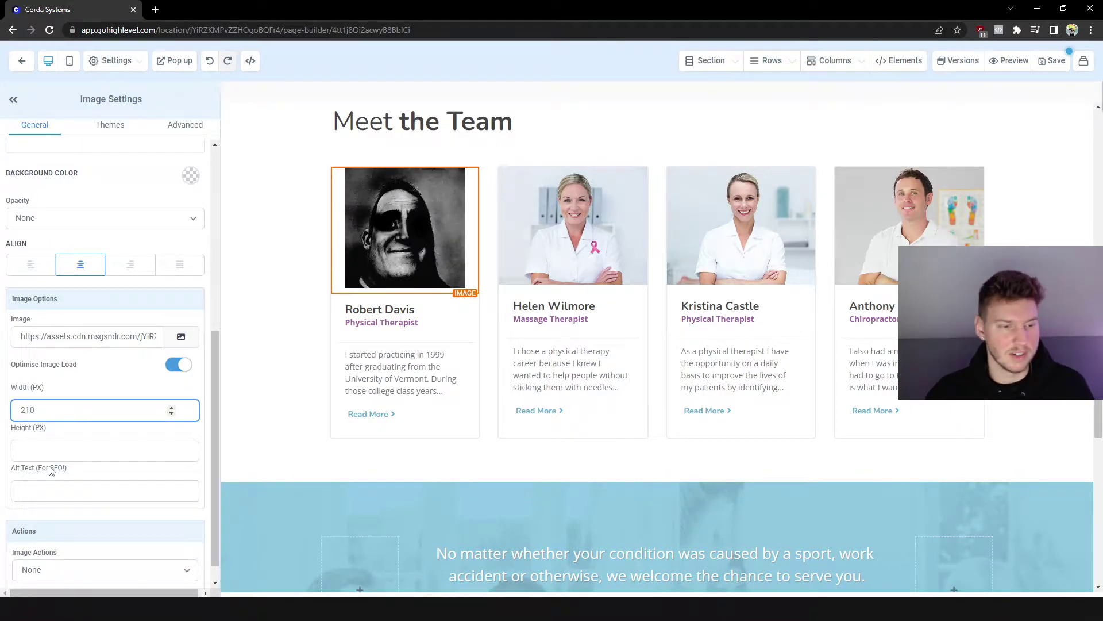
Check the Helen Wilmore and Robert Davis photos, then select the blue call-to-action section.
{"action": "left_click", "coordinate": [263, 266]}
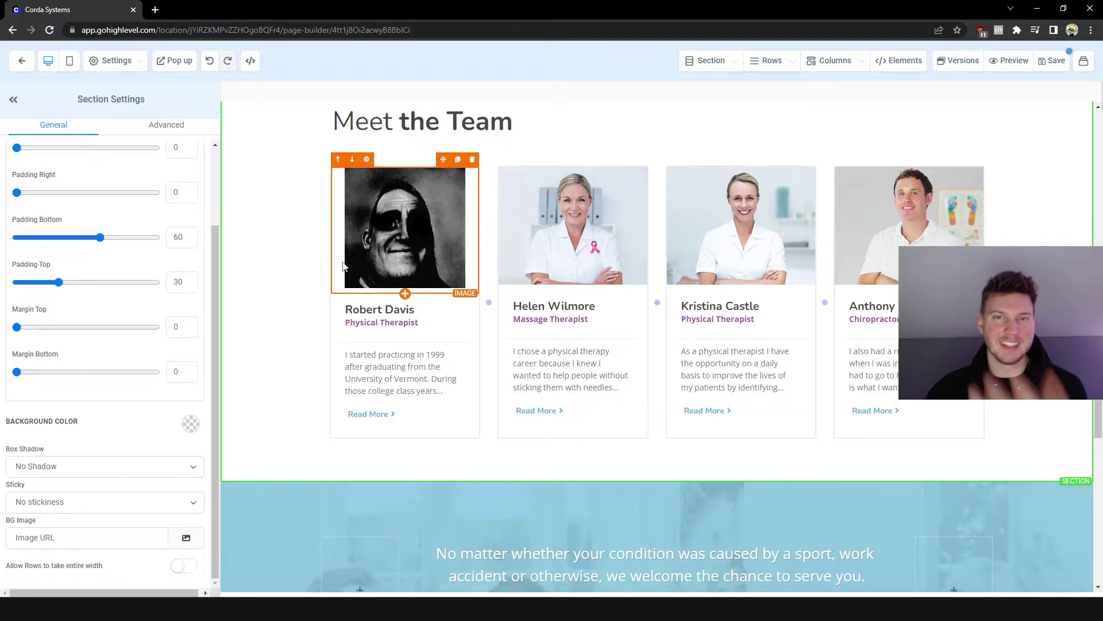
{"action": "left_click", "coordinate": [574, 226]}
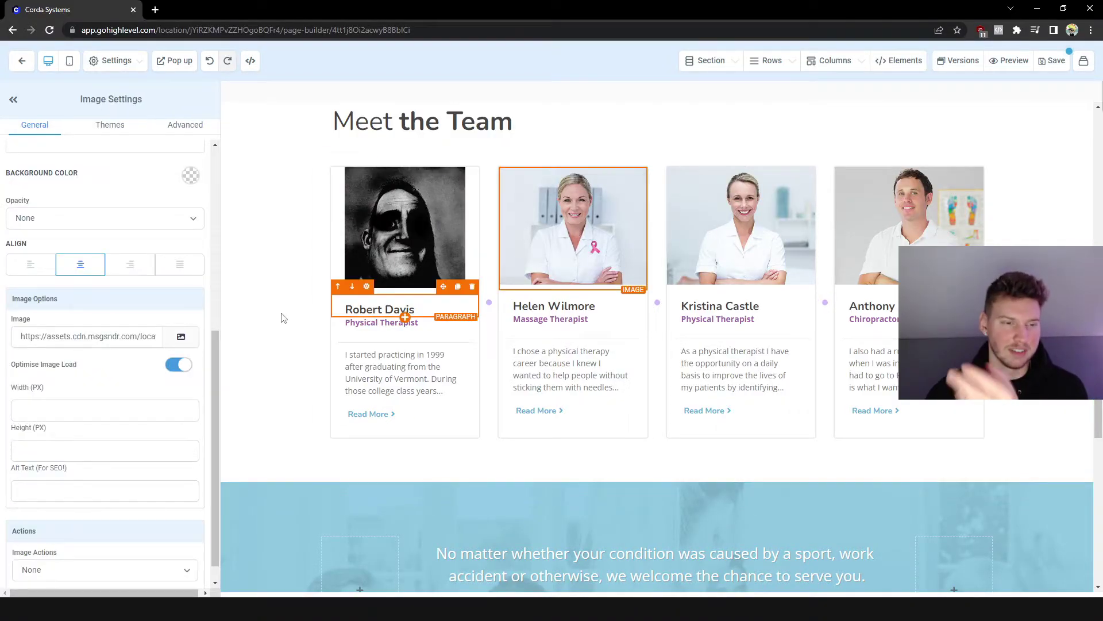
{"action": "left_click", "coordinate": [45, 331]}
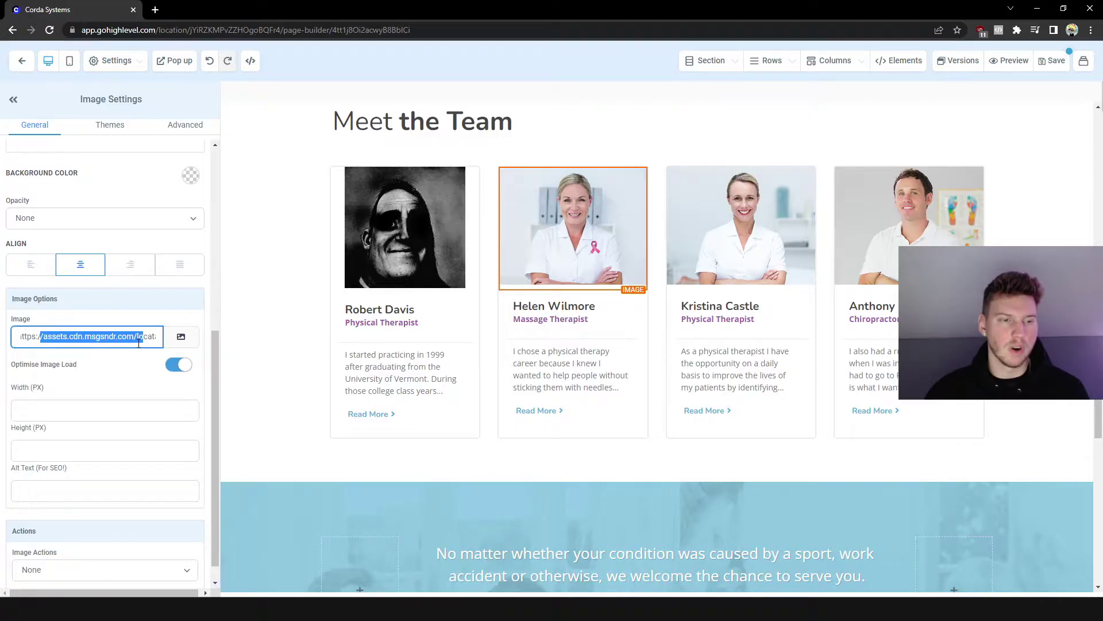
{"action": "left_click", "coordinate": [43, 330]}
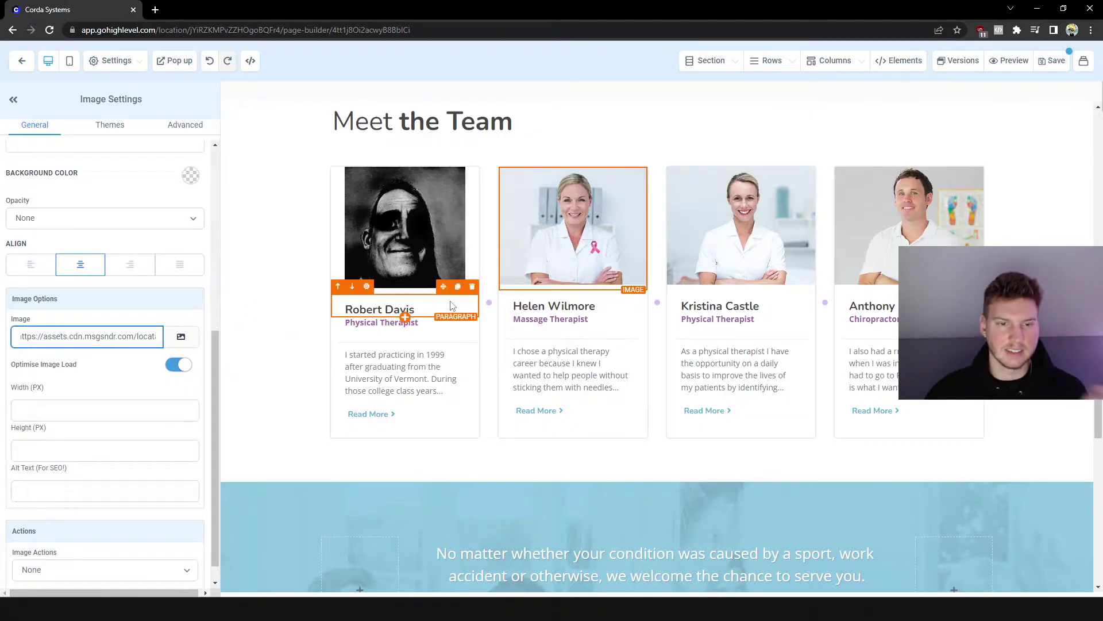
{"action": "left_click", "coordinate": [444, 237]}
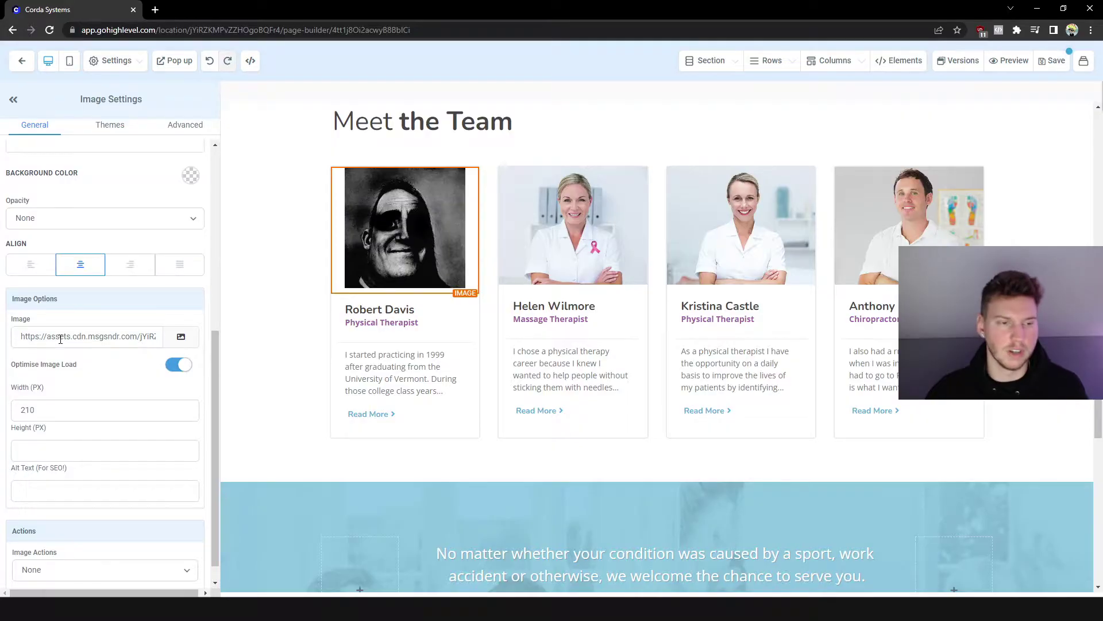
{"action": "scroll", "coordinate": [402, 299], "scroll_direction": "down", "scroll_amount": 4}
{"action": "left_click", "coordinate": [735, 394]}
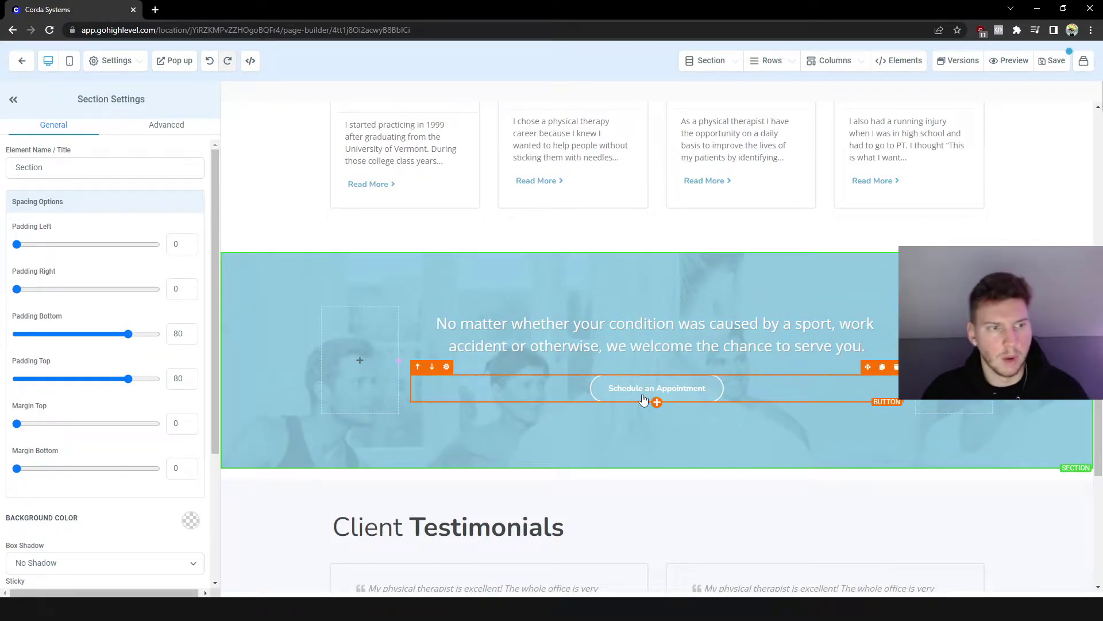
Add an icon before and a circle icon after the Schedule an Appointment button text.
{"action": "left_click", "coordinate": [667, 393]}
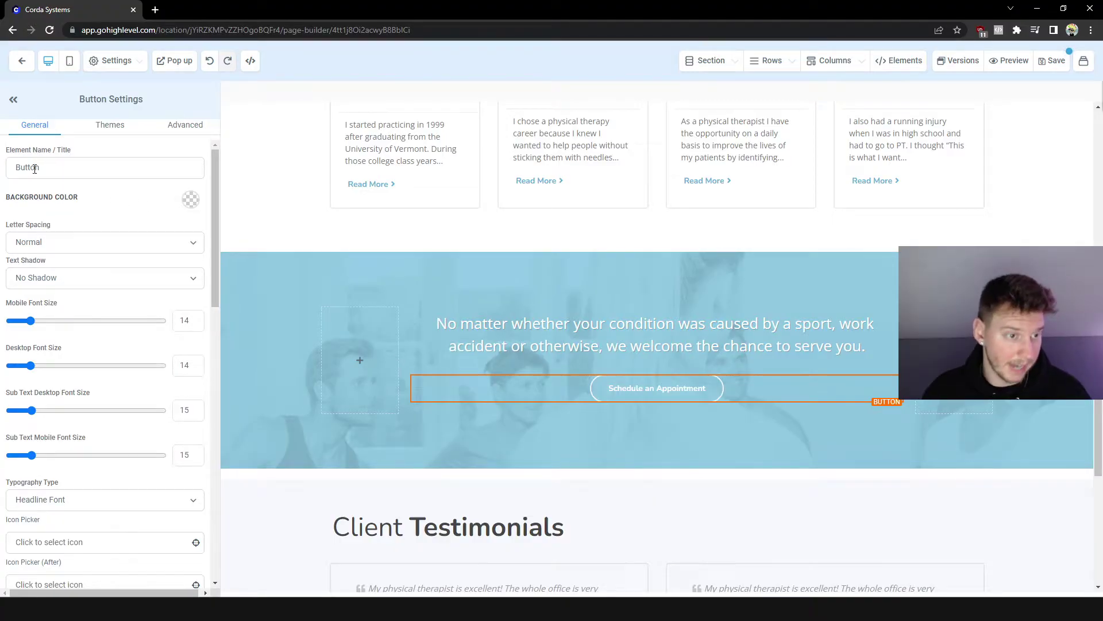
{"action": "scroll", "coordinate": [131, 262], "scroll_direction": "down", "scroll_amount": 5}
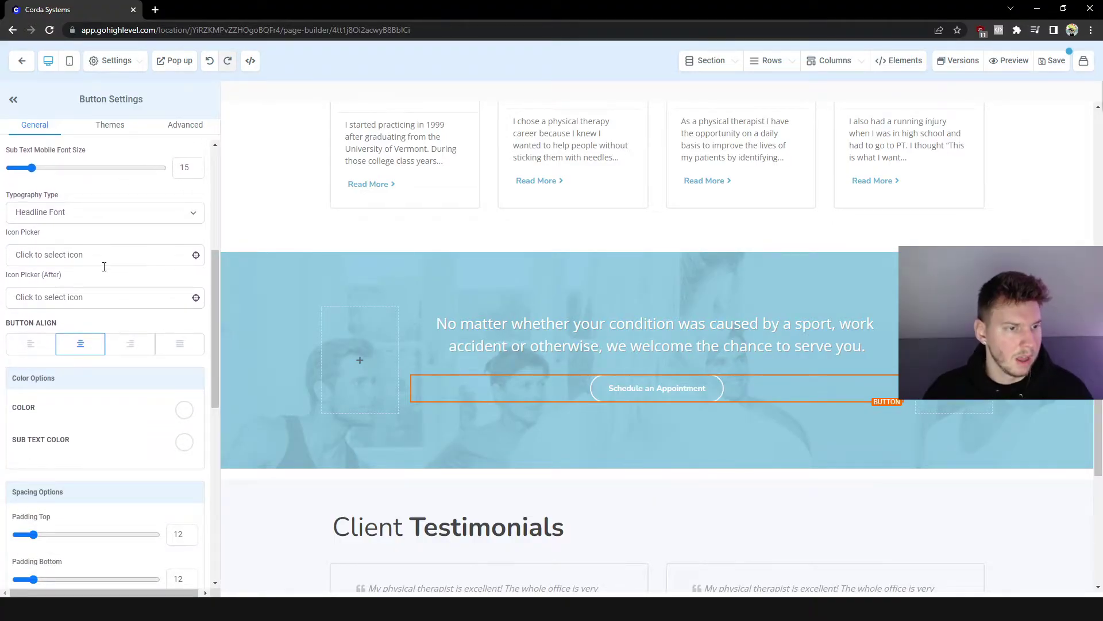
{"action": "left_click", "coordinate": [172, 256]}
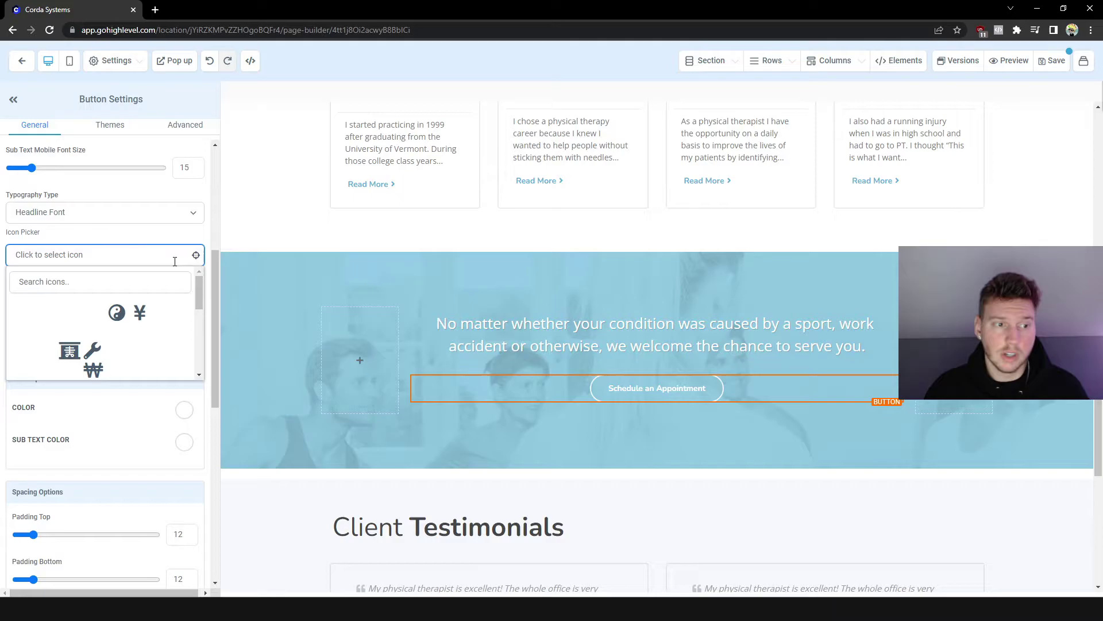
{"action": "left_click", "coordinate": [14, 333]}
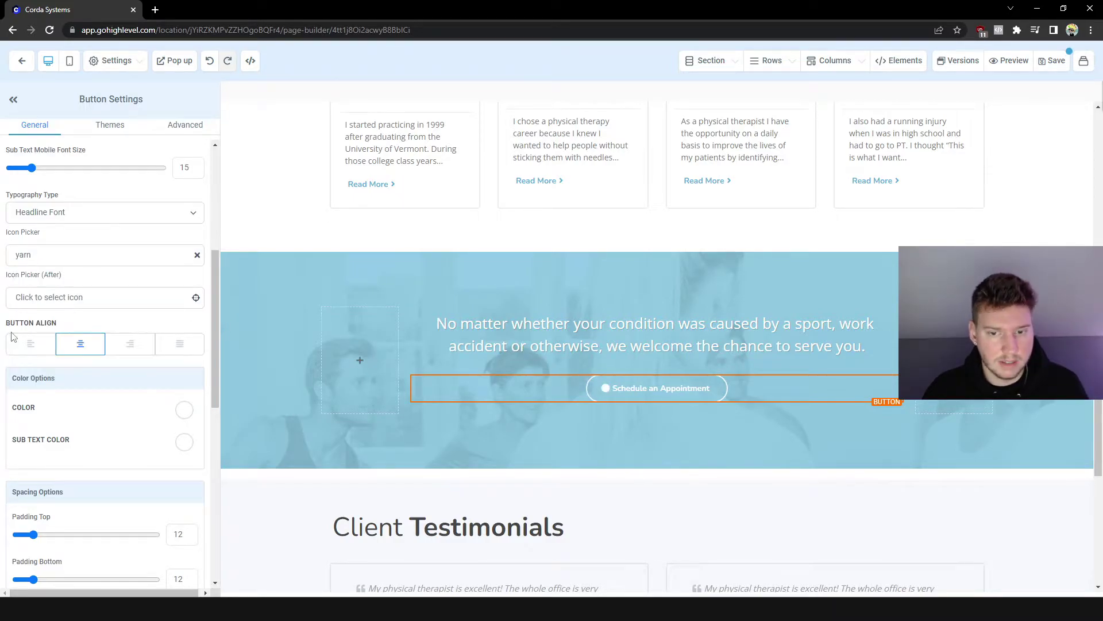
{"action": "left_click", "coordinate": [96, 297]}
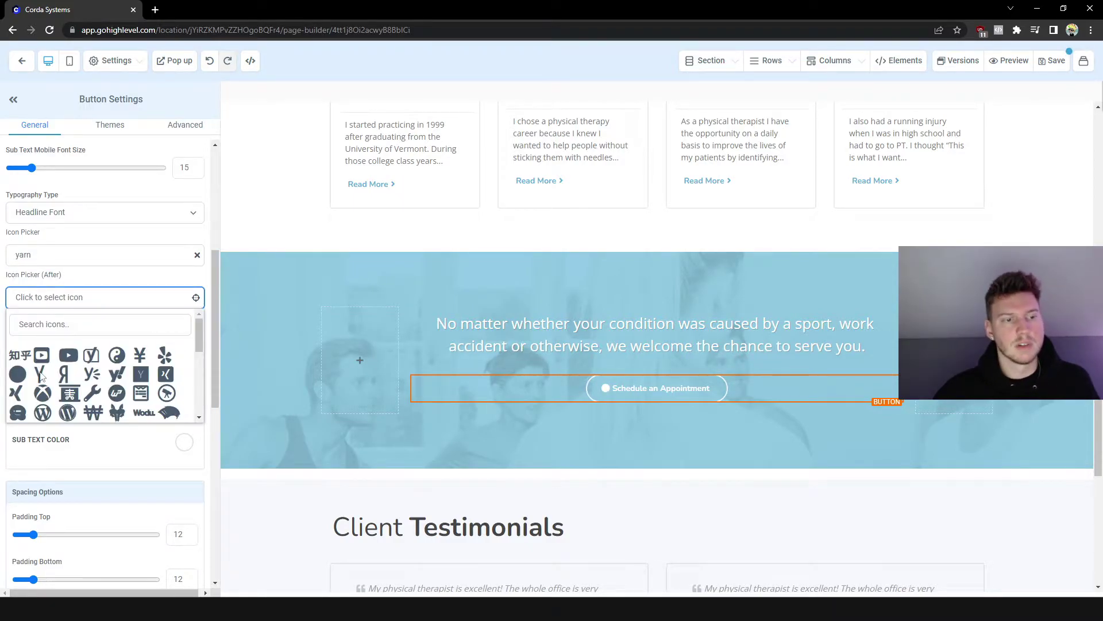
{"action": "left_click", "coordinate": [17, 374]}
{"action": "left_click", "coordinate": [720, 502]}
{"action": "left_click", "coordinate": [721, 502]}
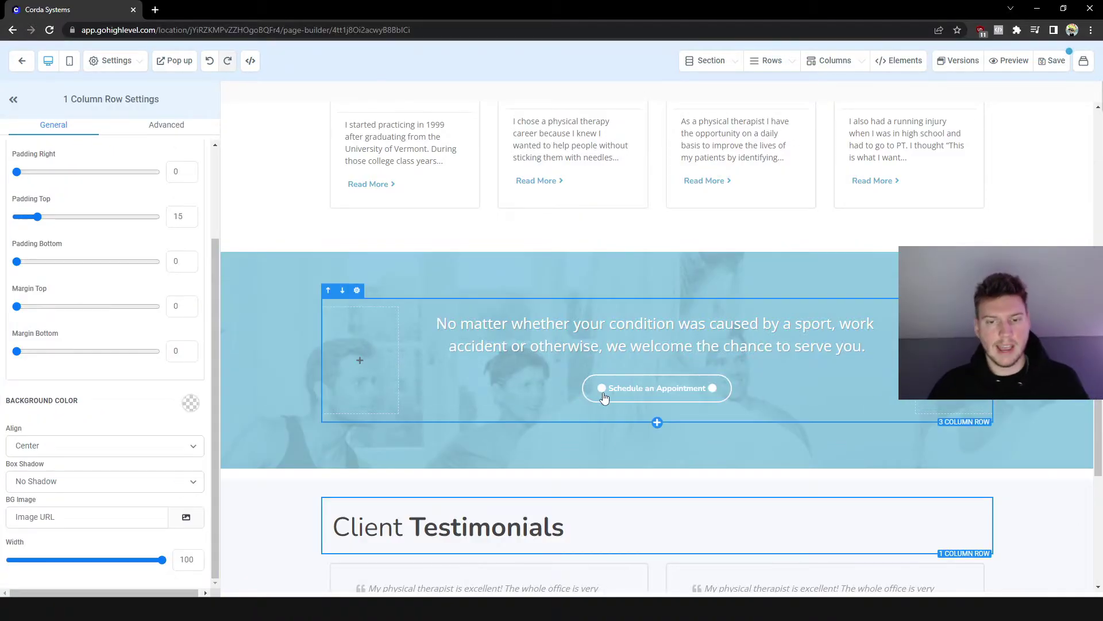
Review the button's Link to options, then select the column holding the text and button.
{"action": "left_click", "coordinate": [687, 397]}
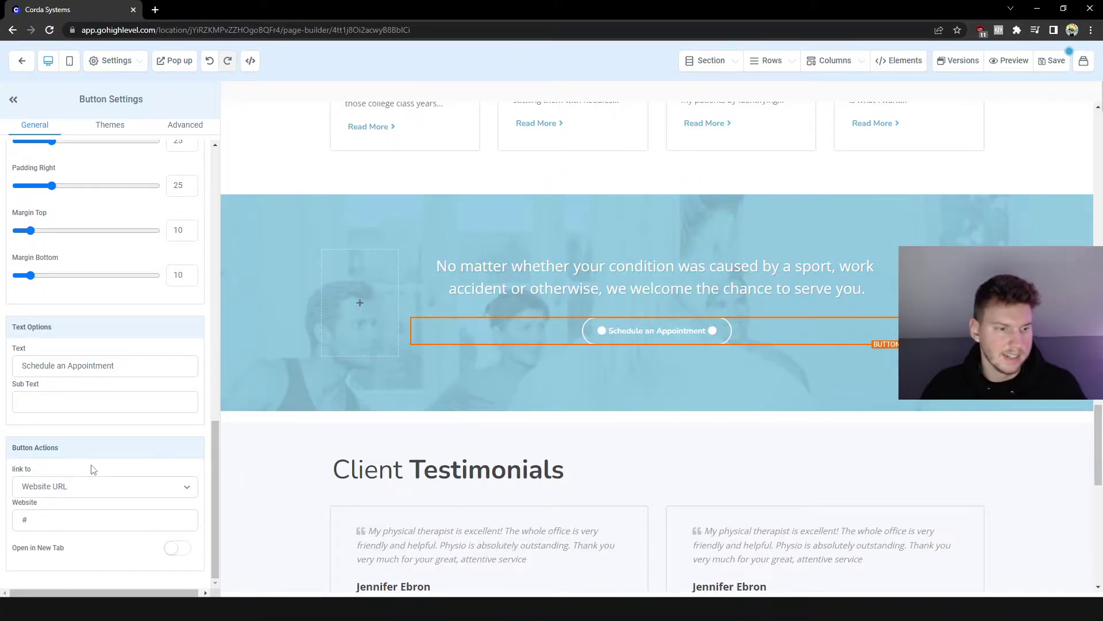
{"action": "left_click_drag", "start_coordinate": [57, 457], "coordinate": [9, 454]}
{"action": "left_click", "coordinate": [32, 470]}
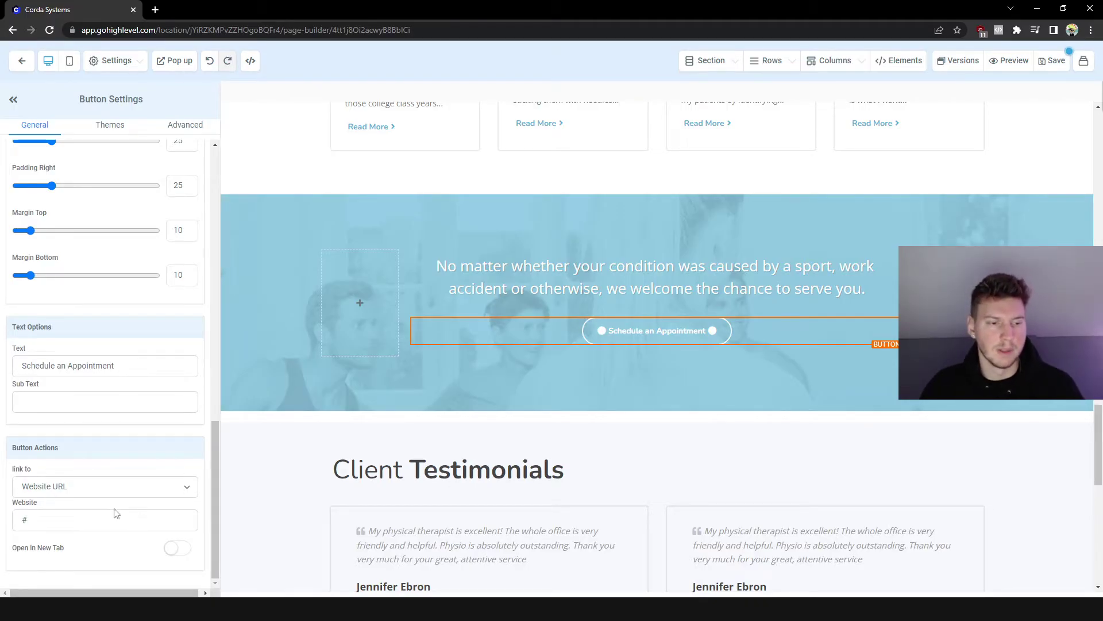
{"action": "left_click", "coordinate": [115, 487]}
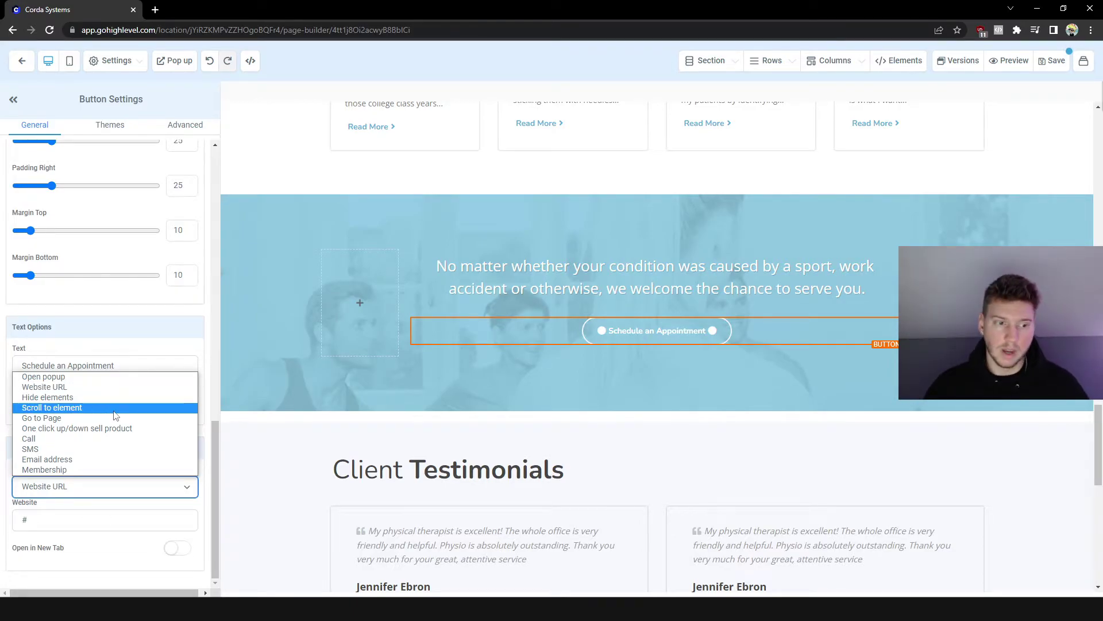
{"action": "left_click", "coordinate": [300, 389]}
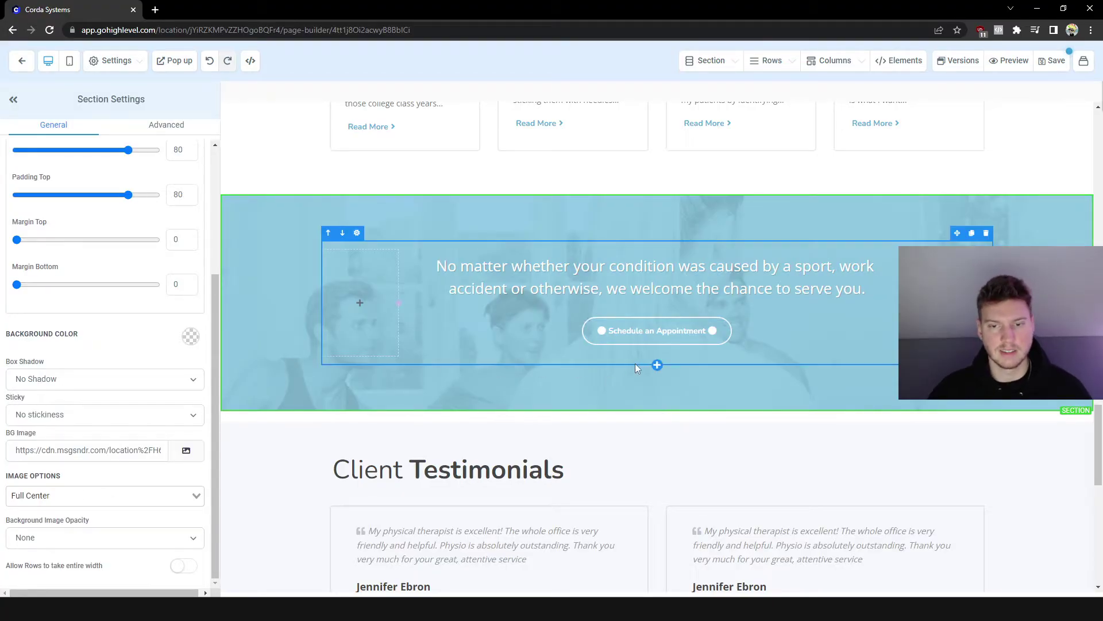
{"action": "left_click", "coordinate": [655, 348]}
Add a one-column row with a Calendar element, found by searching 'calen', showing the Appointment Calendar.
{"action": "left_click", "coordinate": [657, 365]}
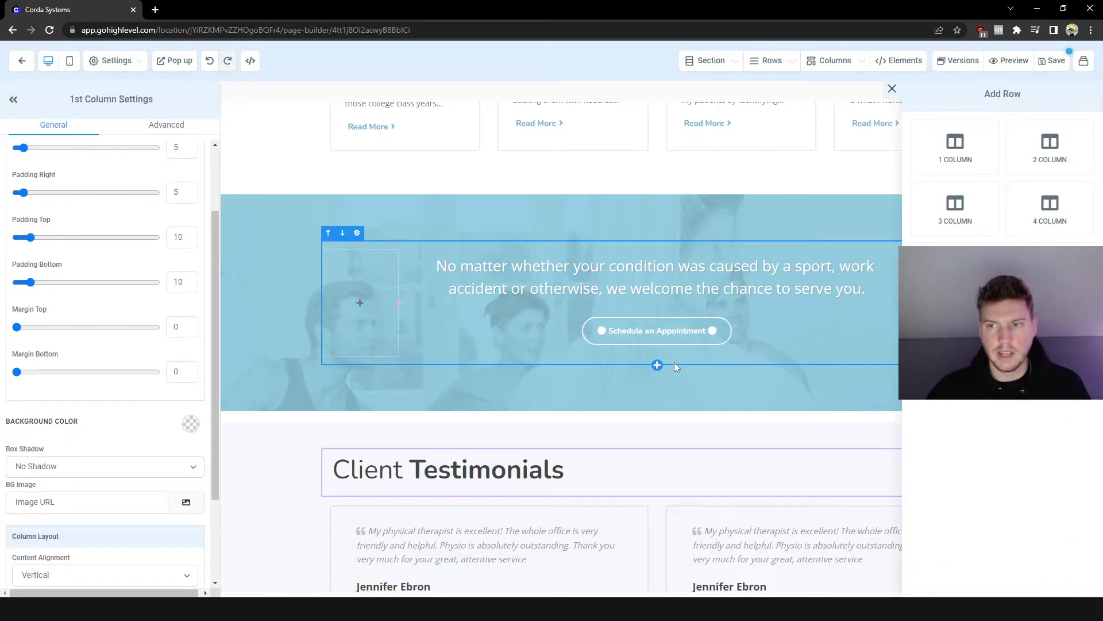
{"action": "left_click", "coordinate": [956, 155]}
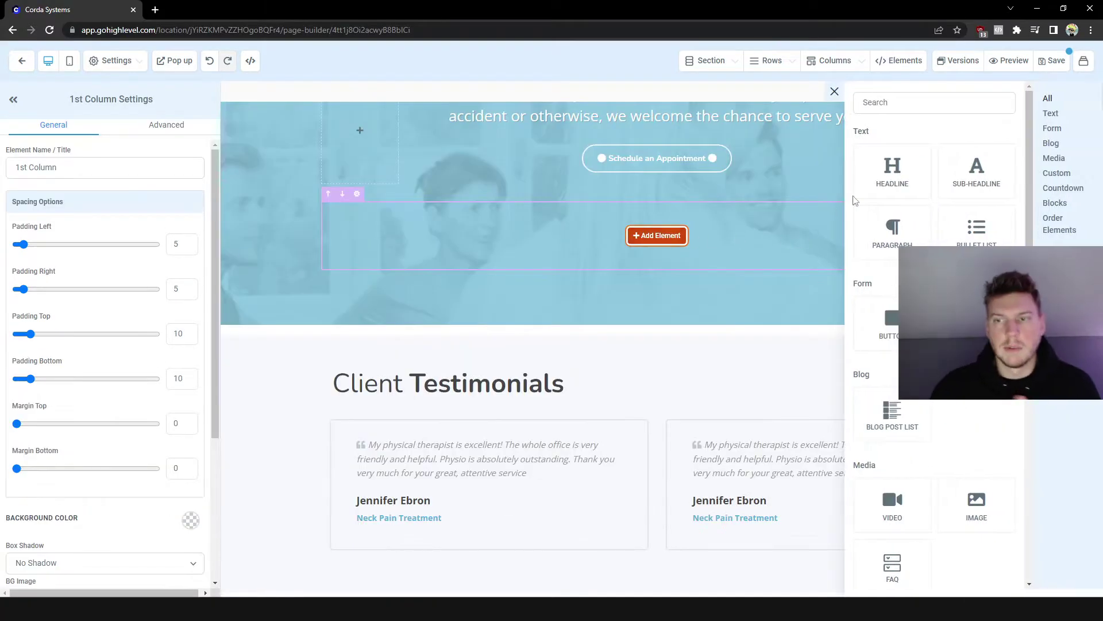
{"action": "left_click", "coordinate": [888, 109]}
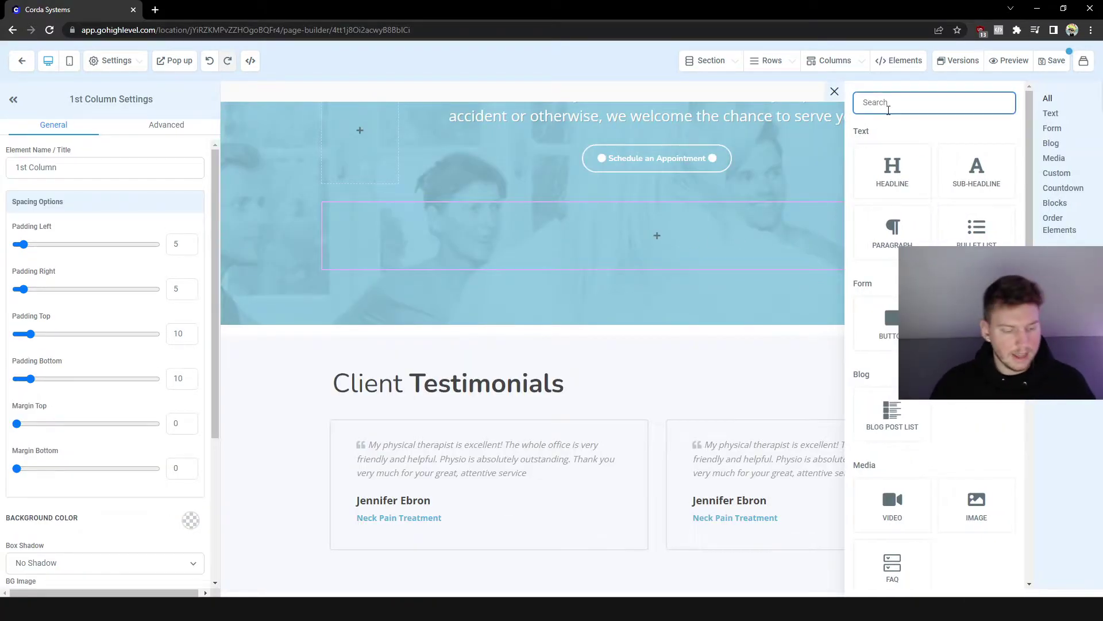
{"action": "type", "text": "calen"}
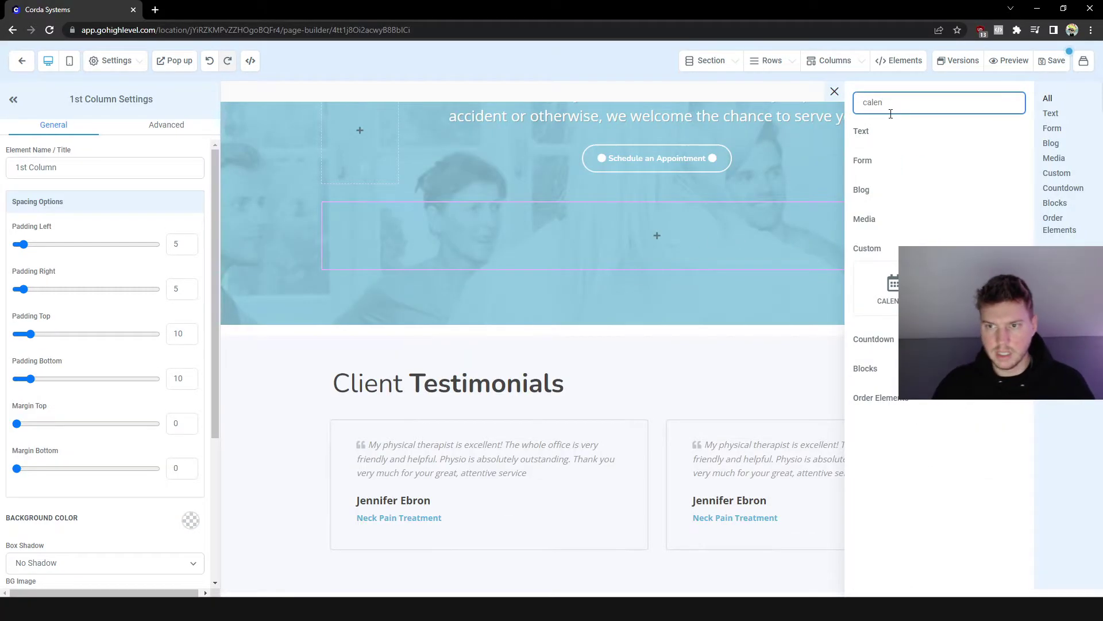
{"action": "left_click", "coordinate": [892, 287]}
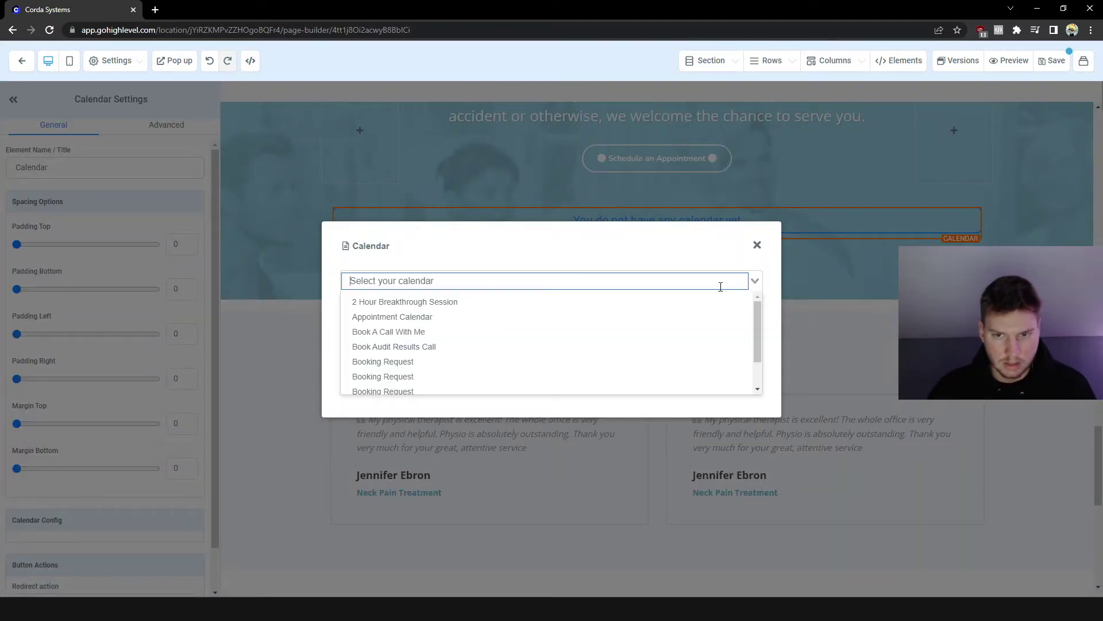
{"action": "left_click", "coordinate": [441, 317]}
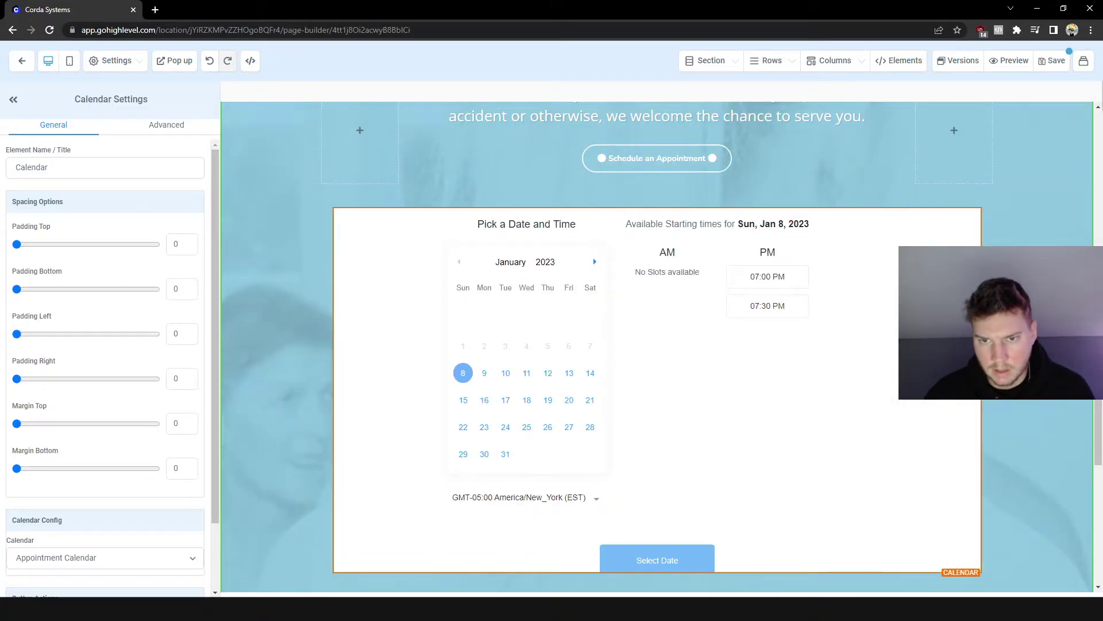
{"action": "left_click", "coordinate": [275, 345]}
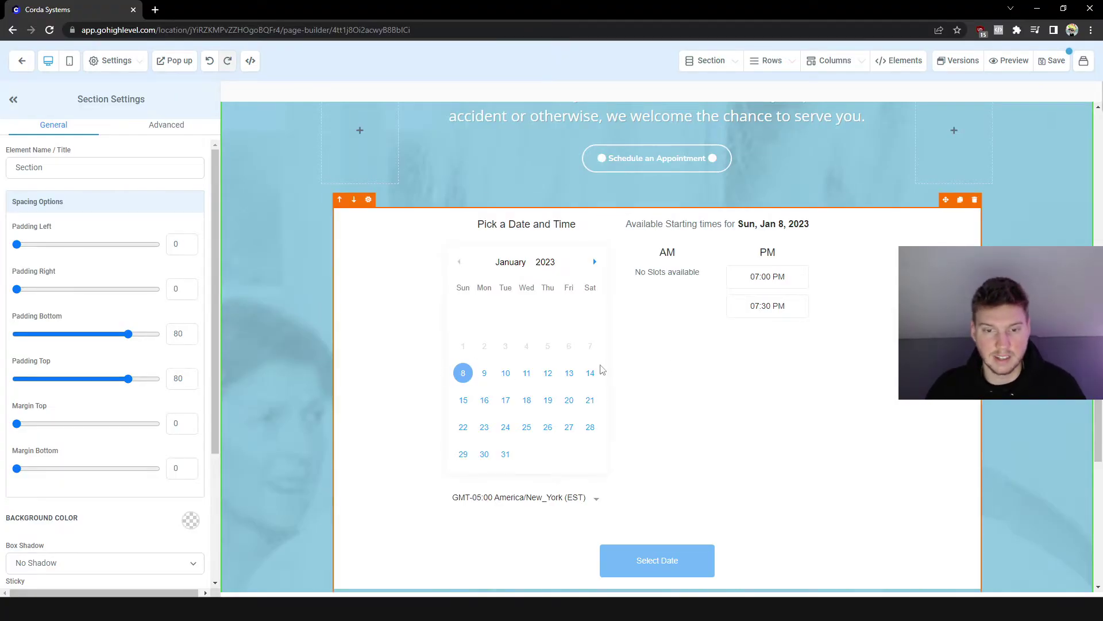
{"action": "scroll", "coordinate": [657, 345], "scroll_direction": "down", "scroll_amount": 1}
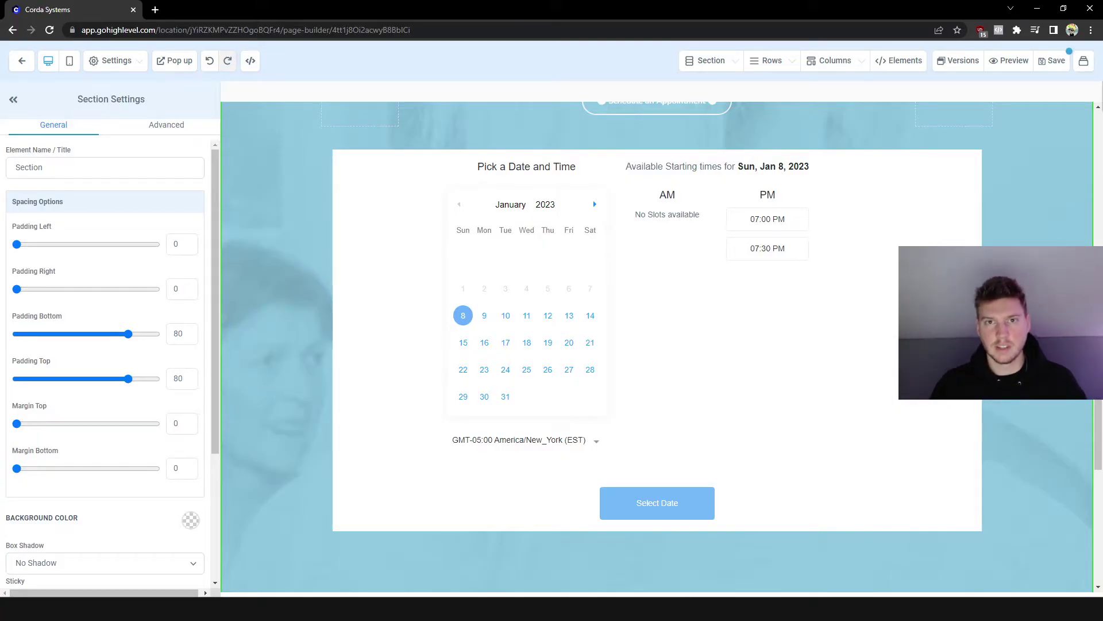
{"action": "scroll", "coordinate": [105, 345], "scroll_direction": "down", "scroll_amount": 3}
{"action": "left_click", "coordinate": [419, 360]}
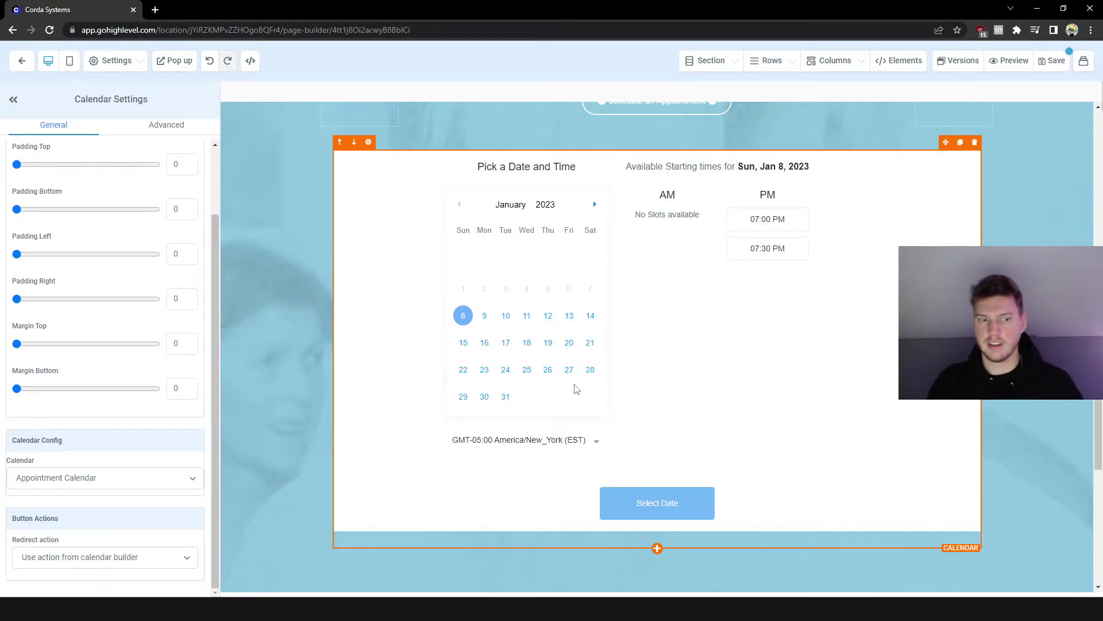
Set the calendar's Redirect action to Go to website URL, leaving the Website field empty.
{"action": "left_click", "coordinate": [182, 557]}
{"action": "left_click", "coordinate": [176, 504]}
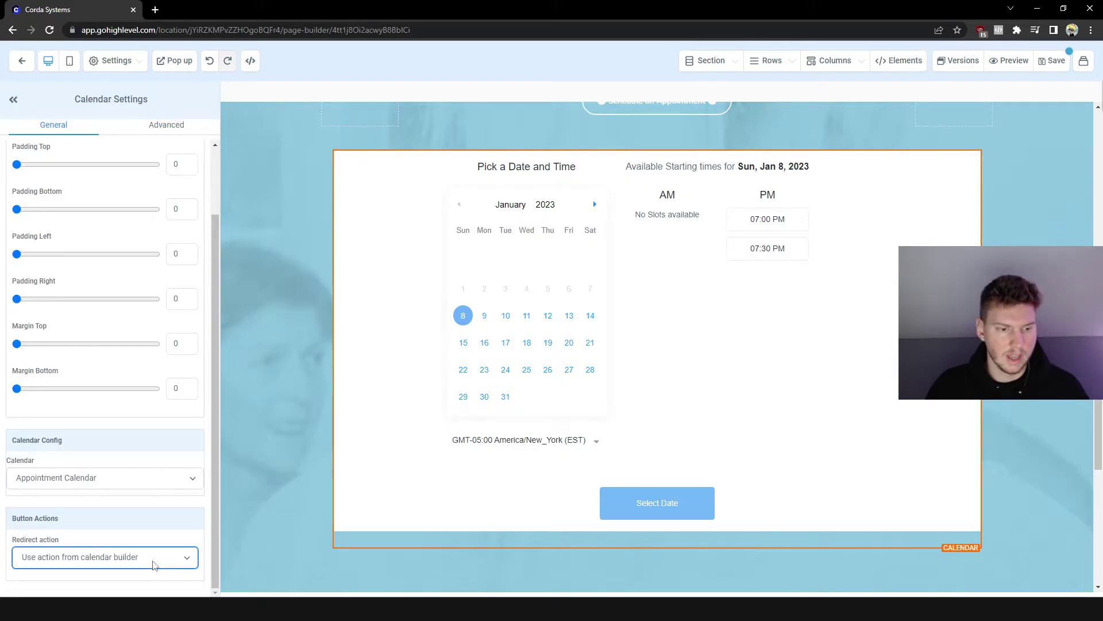
{"action": "left_click", "coordinate": [153, 561]}
{"action": "left_click", "coordinate": [85, 582]}
{"action": "scroll", "coordinate": [147, 492], "scroll_direction": "down", "scroll_amount": 1}
{"action": "scroll", "coordinate": [147, 493], "scroll_direction": "down", "scroll_amount": 1}
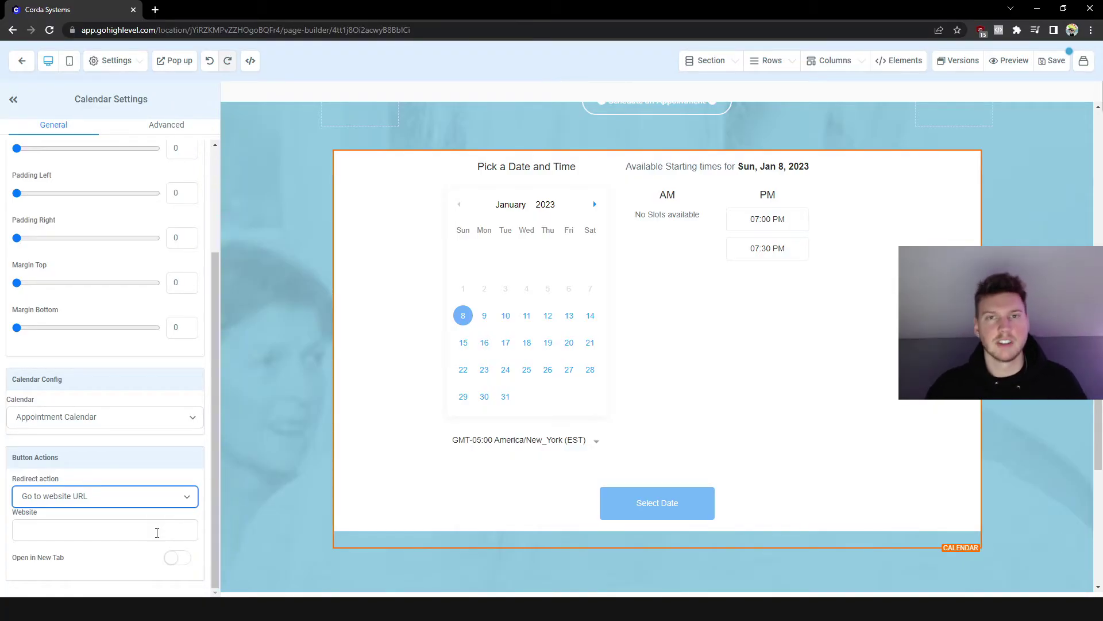
{"action": "left_click", "coordinate": [227, 438]}
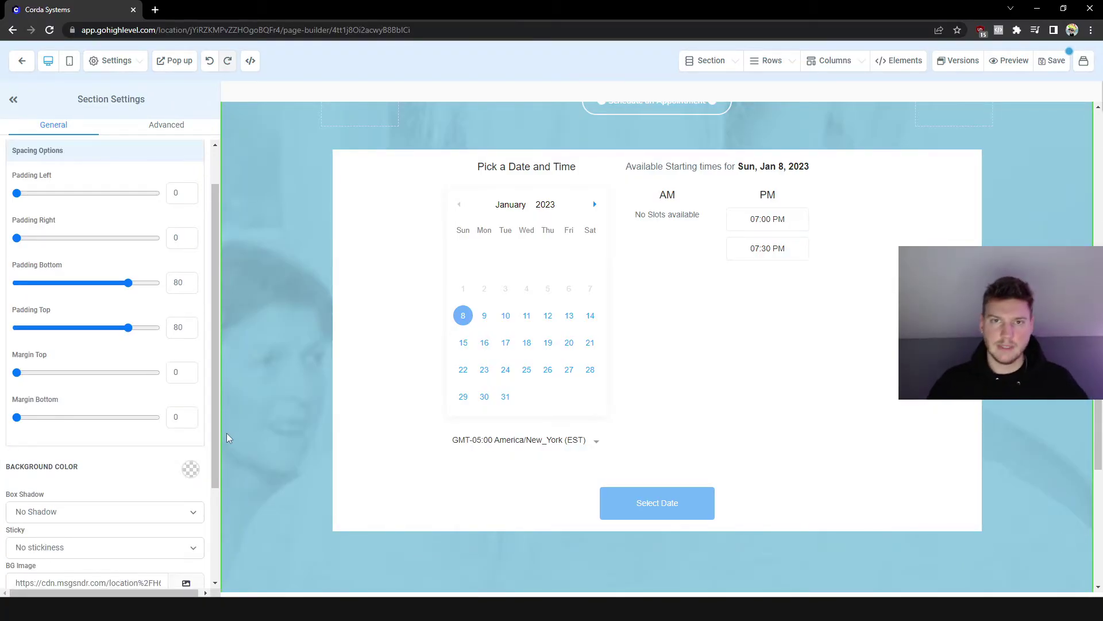
Select the form beside About Us and confirm it uses the Ask a Question form.
{"action": "scroll", "coordinate": [805, 345], "scroll_direction": "down", "scroll_amount": 7}
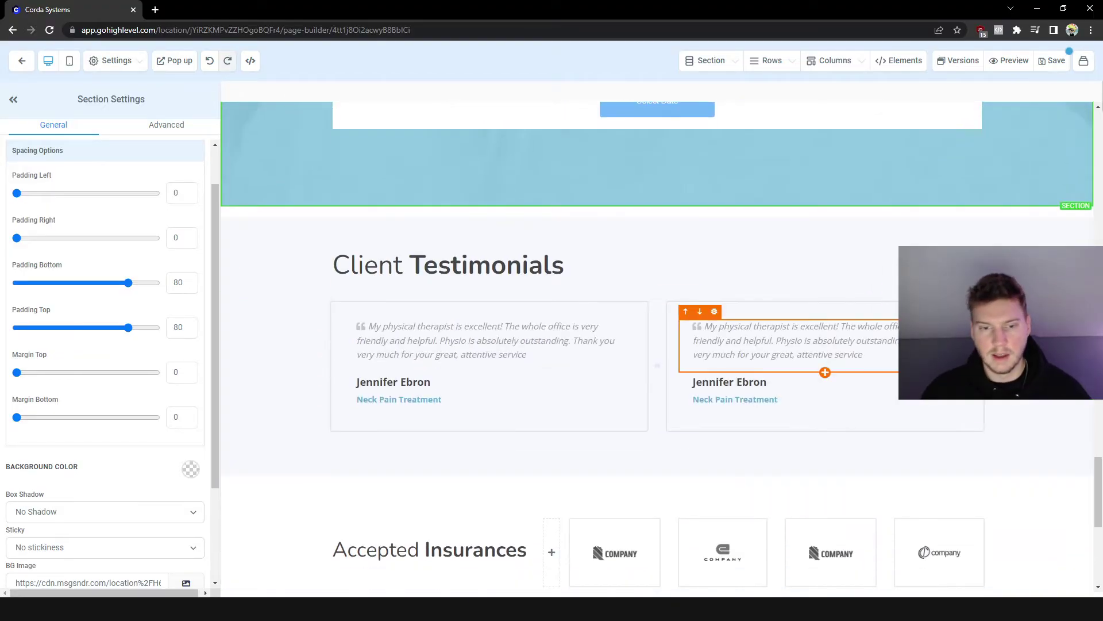
{"action": "scroll", "coordinate": [661, 345], "scroll_direction": "up", "scroll_amount": 7}
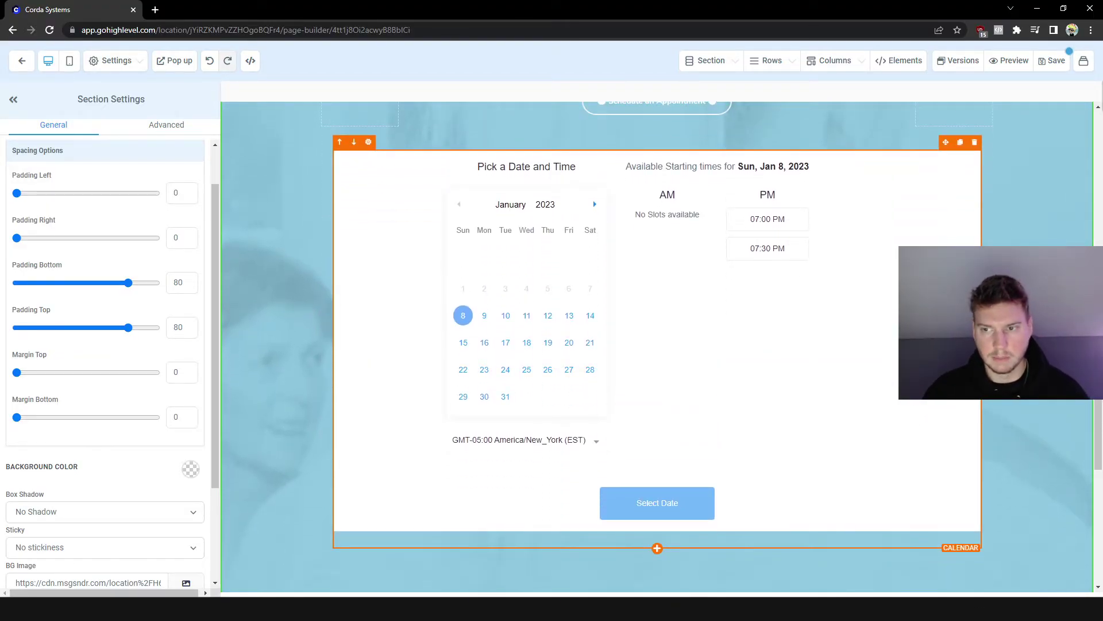
{"action": "scroll", "coordinate": [357, 377], "scroll_direction": "up", "scroll_amount": 5}
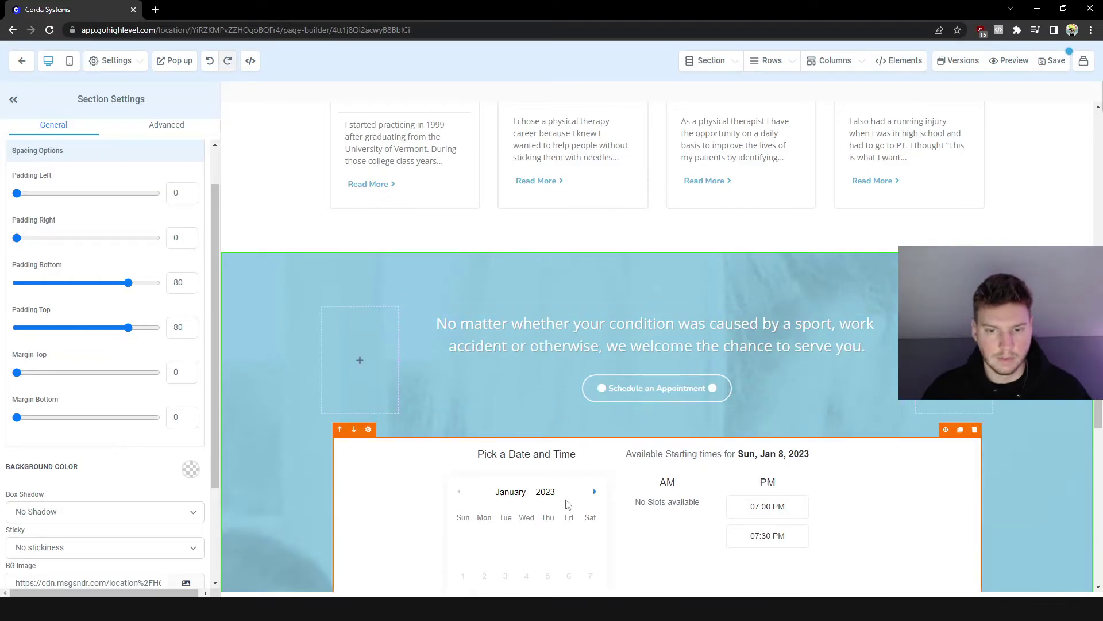
{"action": "scroll", "coordinate": [670, 490], "scroll_direction": "up", "scroll_amount": 5}
{"action": "scroll", "coordinate": [406, 411], "scroll_direction": "up", "scroll_amount": 3}
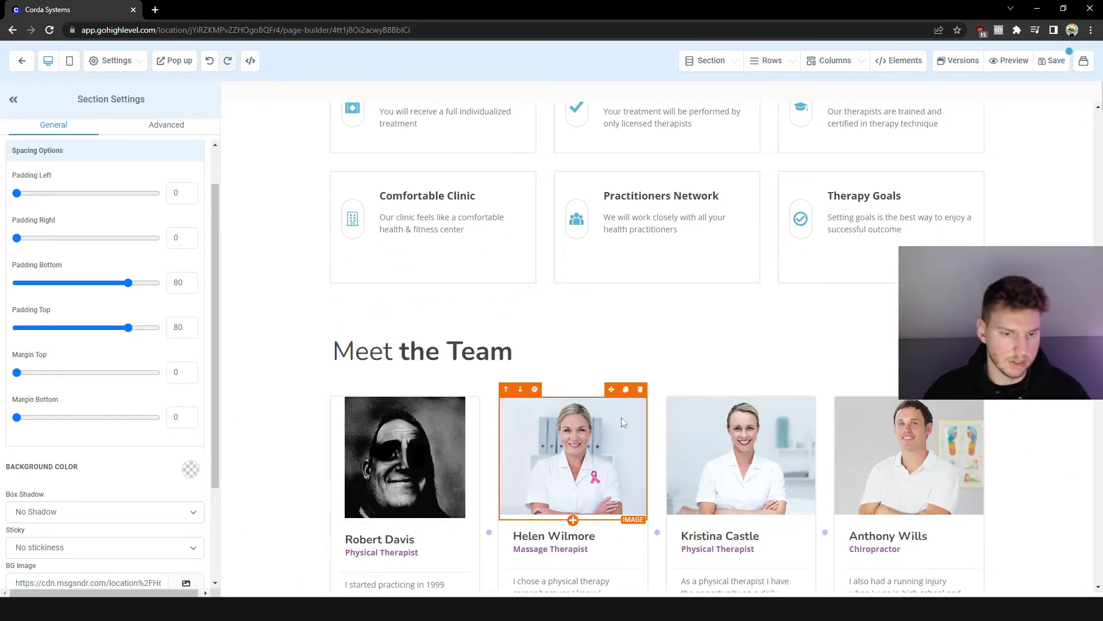
{"action": "scroll", "coordinate": [622, 417], "scroll_direction": "up", "scroll_amount": 4}
{"action": "scroll", "coordinate": [584, 405], "scroll_direction": "up", "scroll_amount": 7}
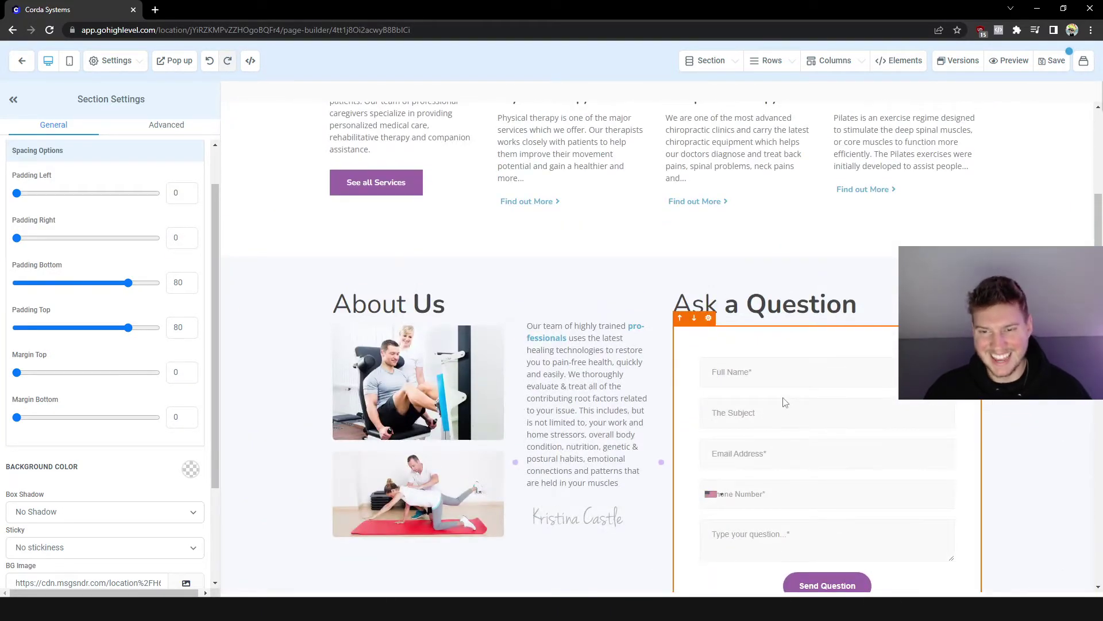
{"action": "left_click", "coordinate": [769, 370]}
{"action": "scroll", "coordinate": [393, 288], "scroll_direction": "down", "scroll_amount": 1}
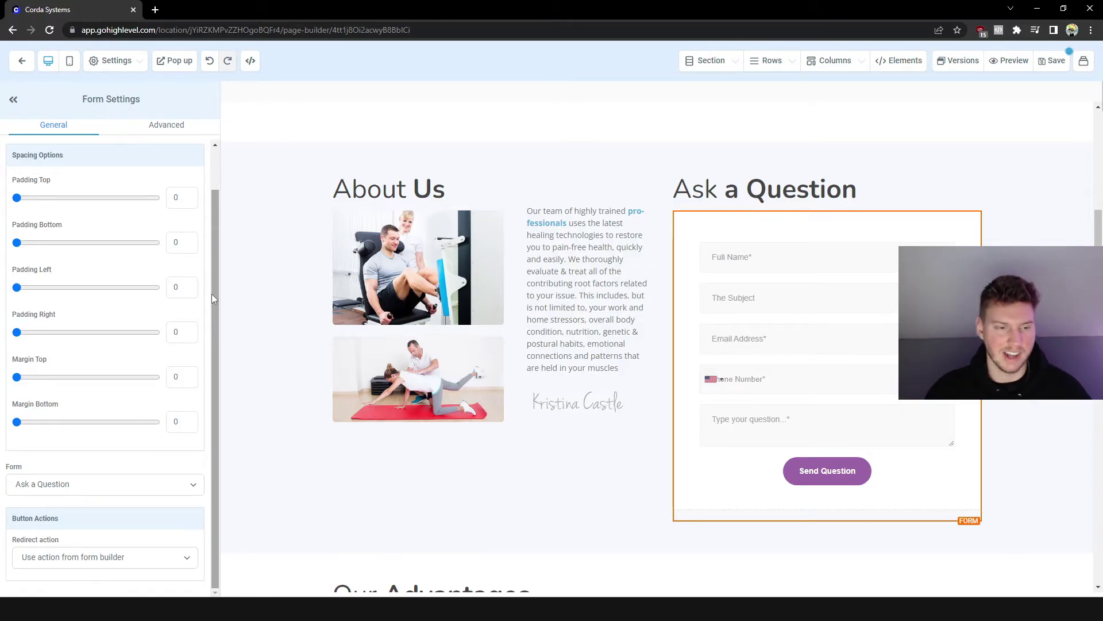
{"action": "scroll", "coordinate": [190, 556], "scroll_direction": "up", "scroll_amount": 1}
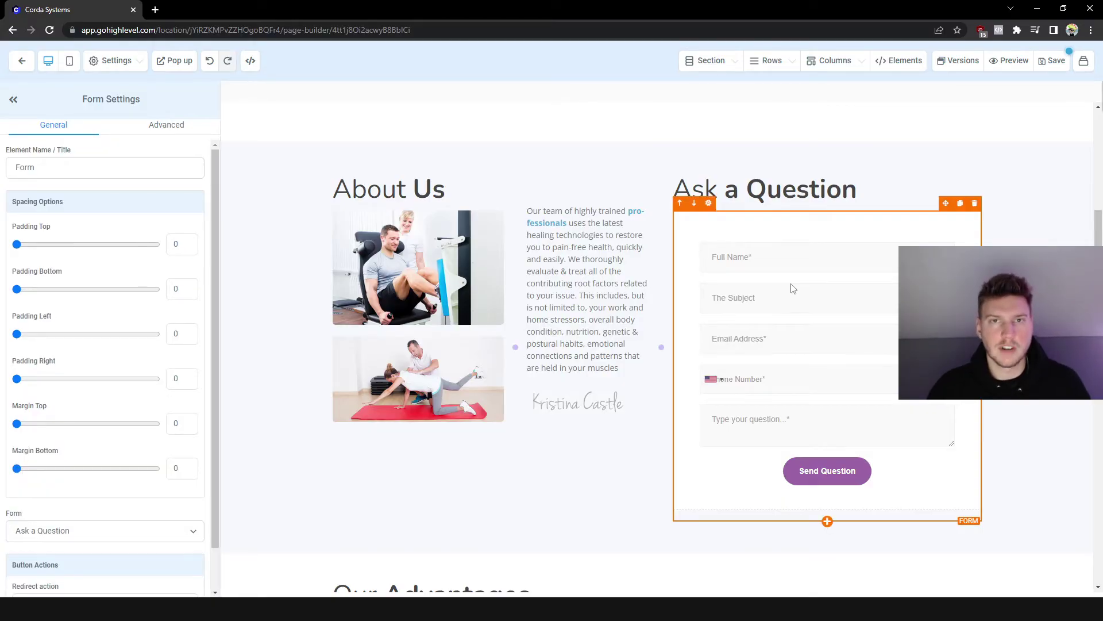
{"action": "left_click", "coordinate": [821, 293]}
{"action": "left_click", "coordinate": [764, 343]}
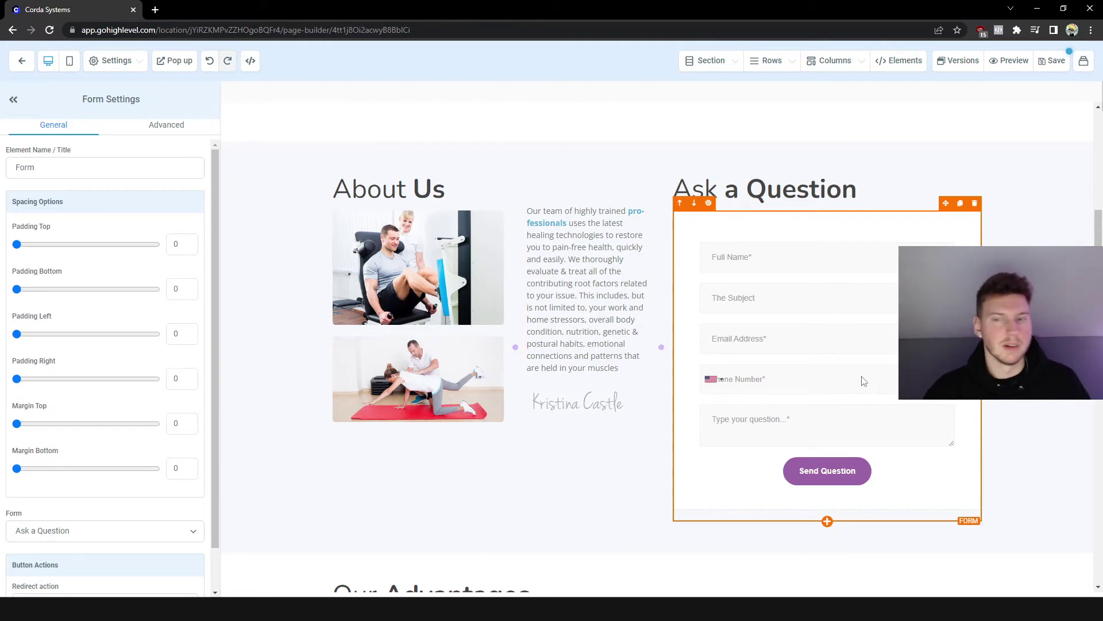
Open the page pop-up and add a single-column row to it.
{"action": "left_click", "coordinate": [178, 61]}
{"action": "left_click", "coordinate": [660, 201]}
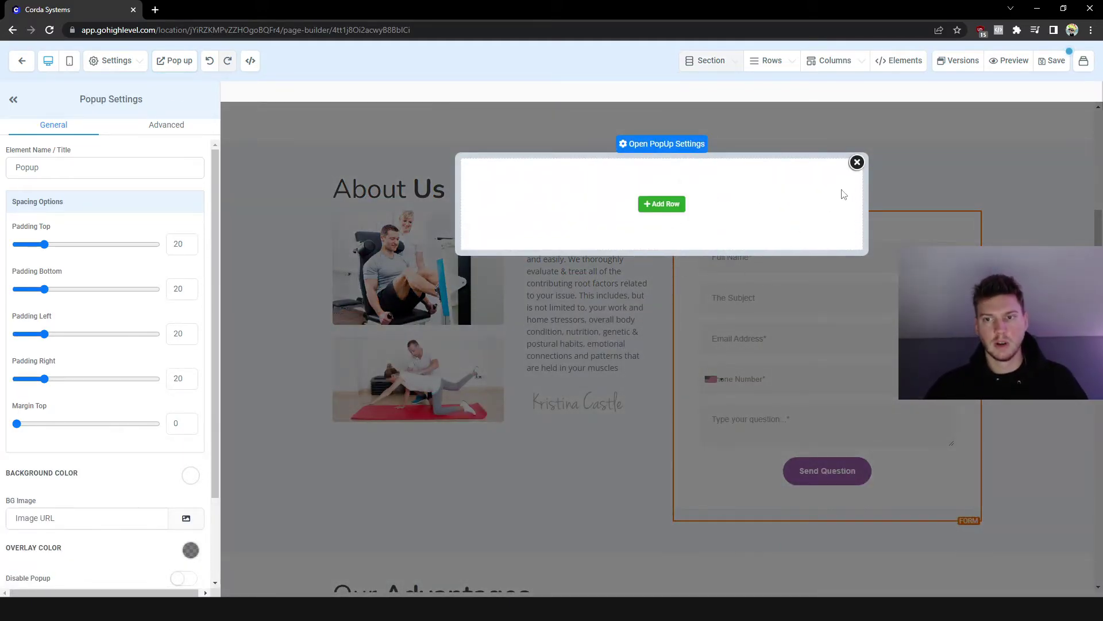
{"action": "left_click", "coordinate": [801, 274]}
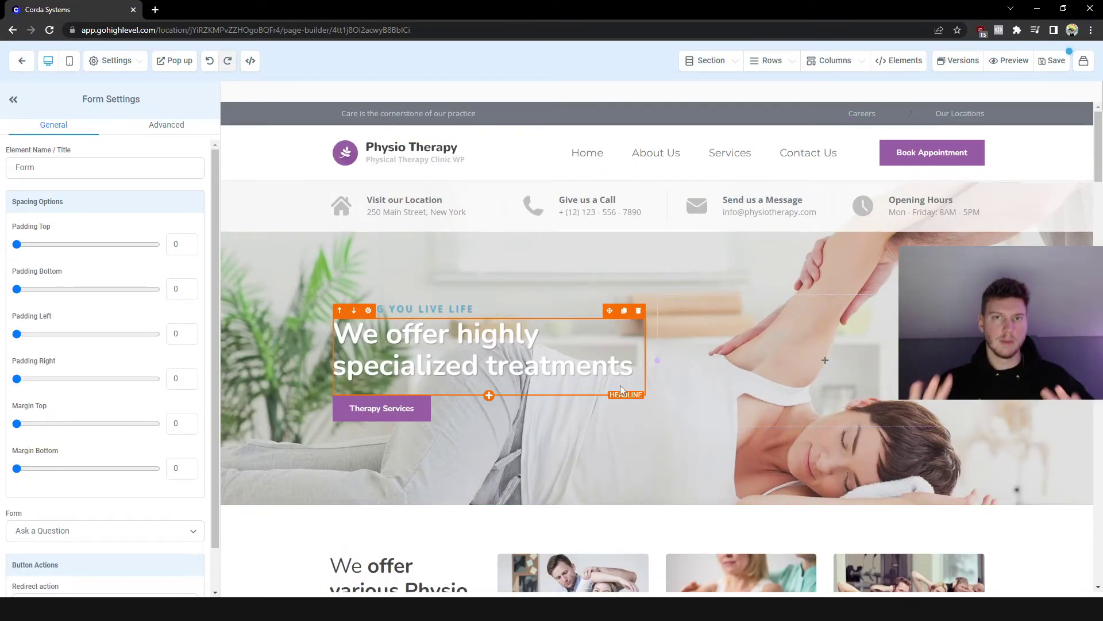
{"action": "scroll", "coordinate": [718, 326], "scroll_direction": "down", "scroll_amount": 1}
{"action": "scroll", "coordinate": [718, 325], "scroll_direction": "up", "scroll_amount": 1}
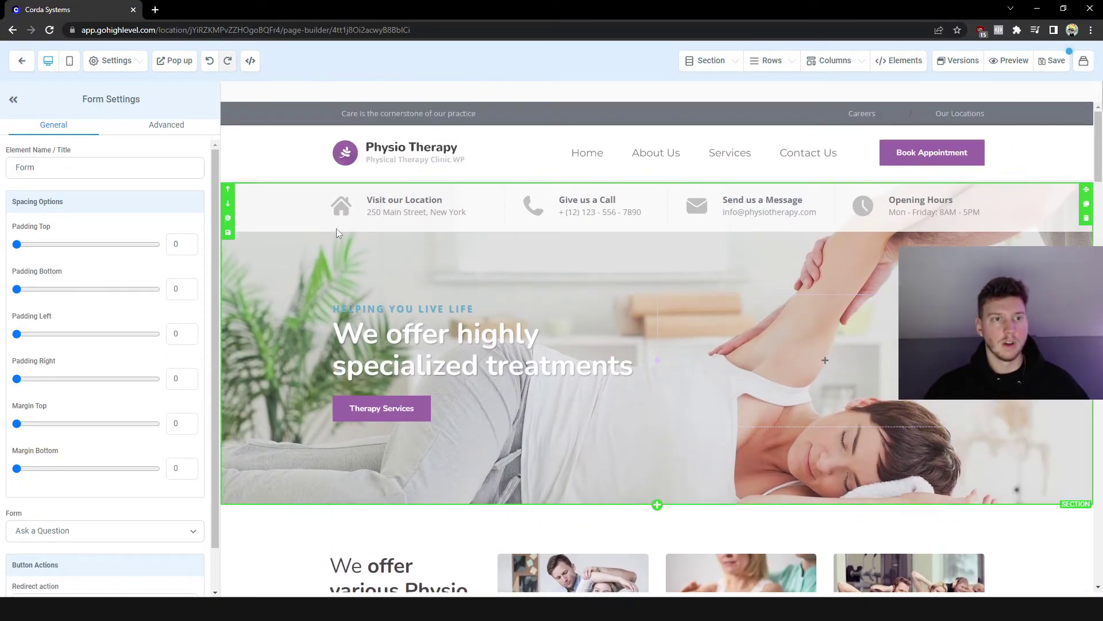
{"action": "left_click", "coordinate": [189, 68]}
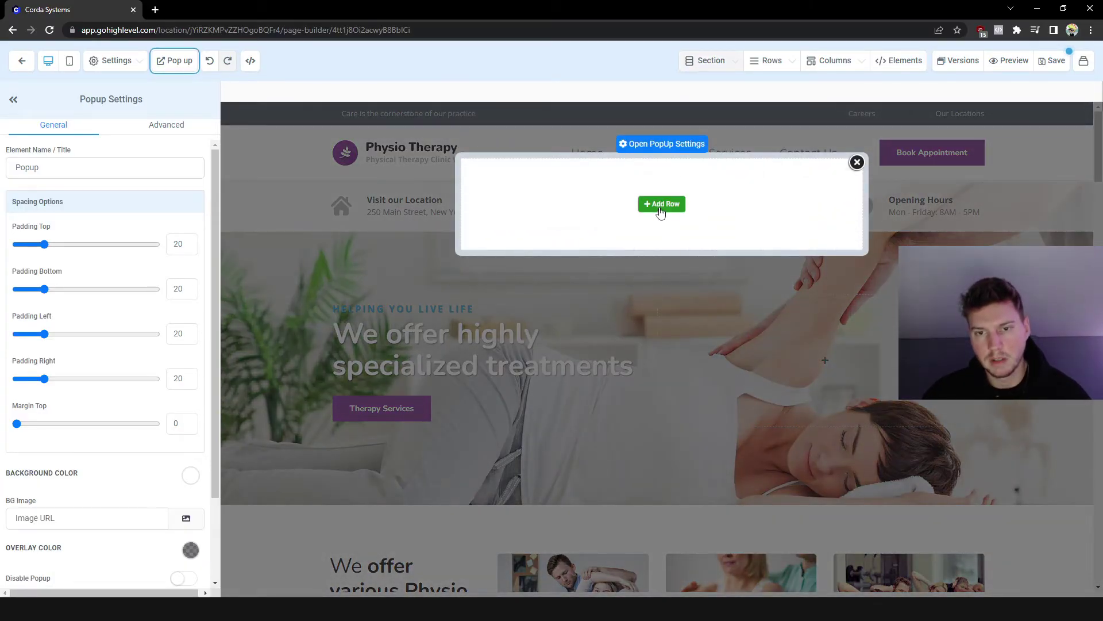
{"action": "left_click", "coordinate": [661, 207]}
{"action": "left_click", "coordinate": [959, 148]}
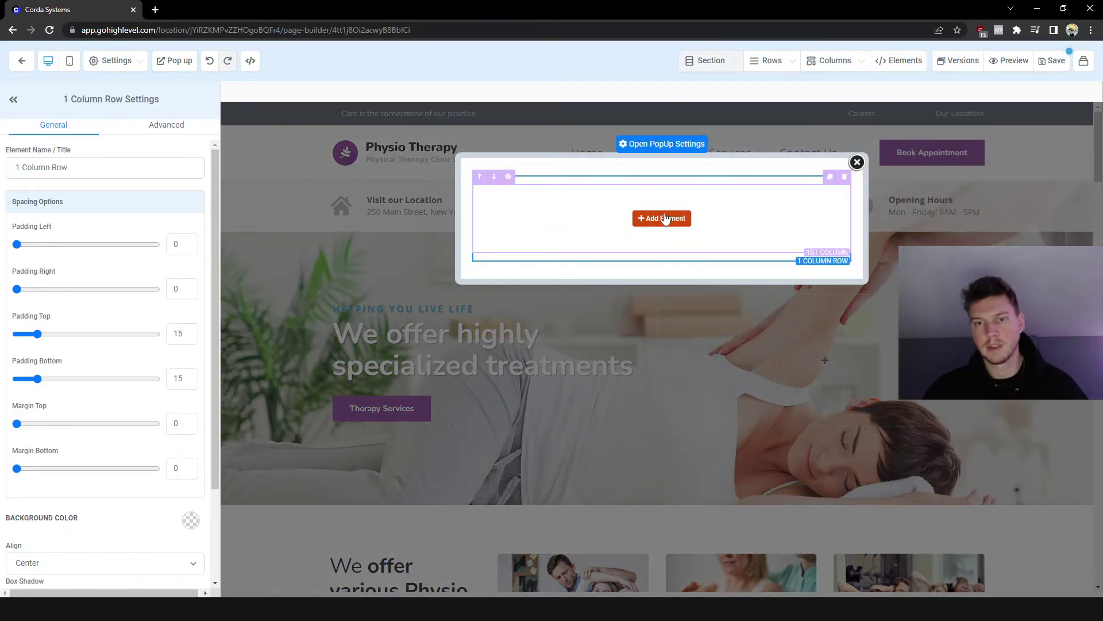
Embed the Book With Me Form Questions form in the pop-up and set it to show on exit.
{"action": "left_click", "coordinate": [664, 220]}
{"action": "left_click", "coordinate": [893, 103]}
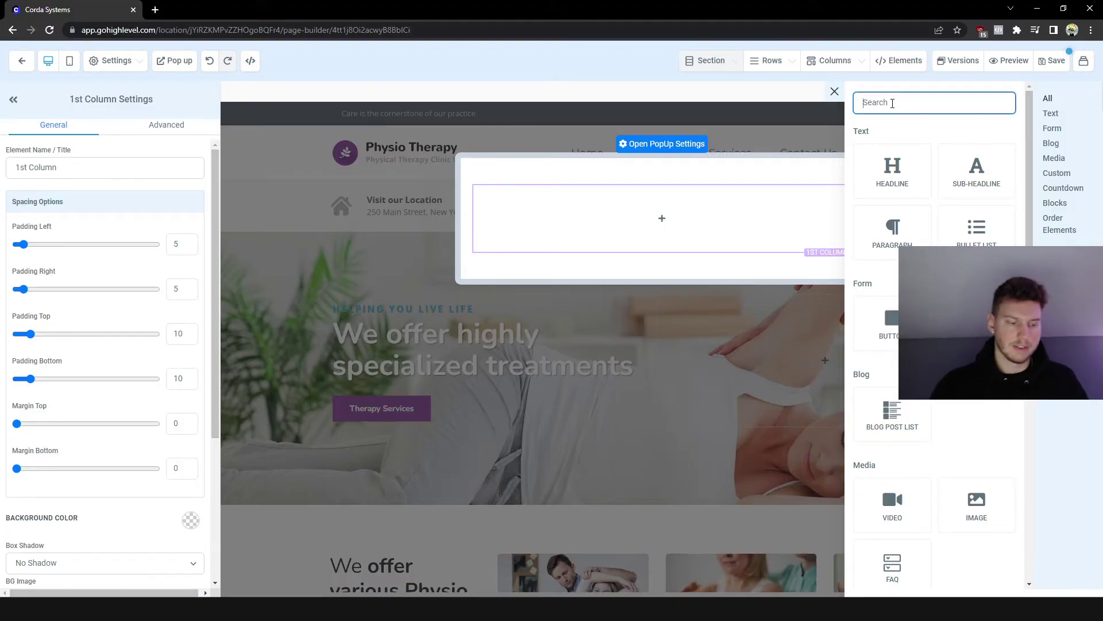
{"action": "type", "text": "form"}
{"action": "left_click", "coordinate": [894, 200]}
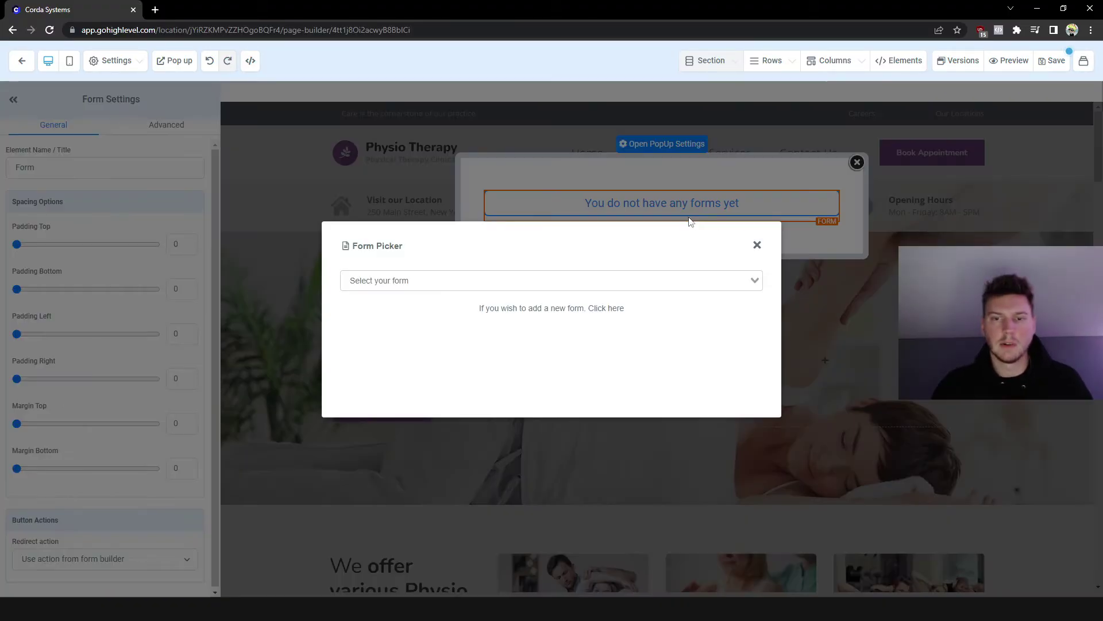
{"action": "left_click", "coordinate": [695, 281]}
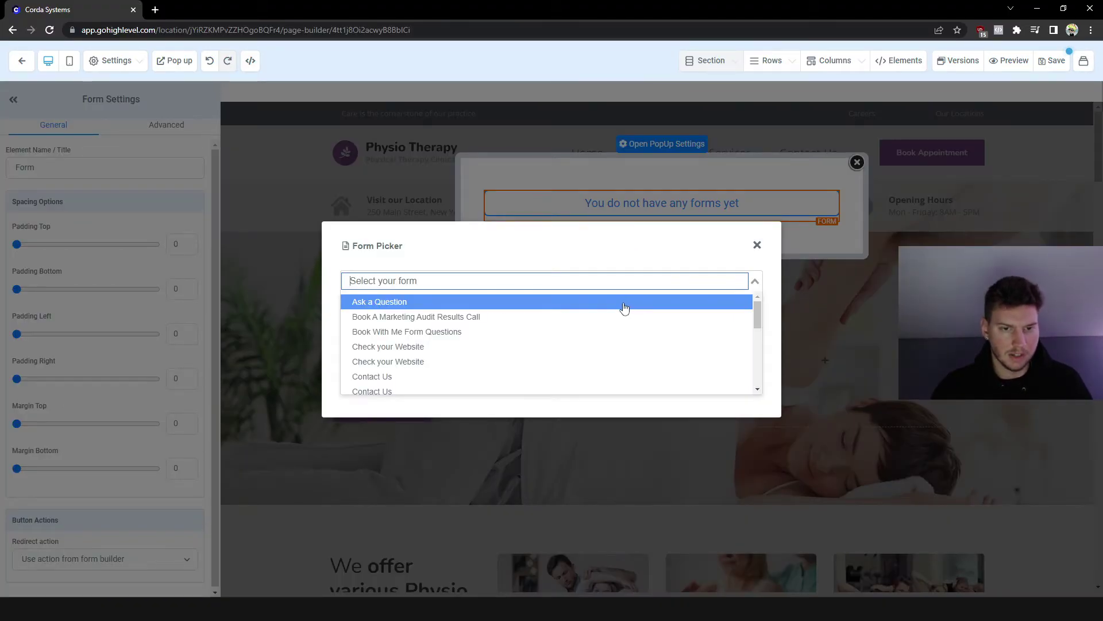
{"action": "left_click", "coordinate": [569, 337]}
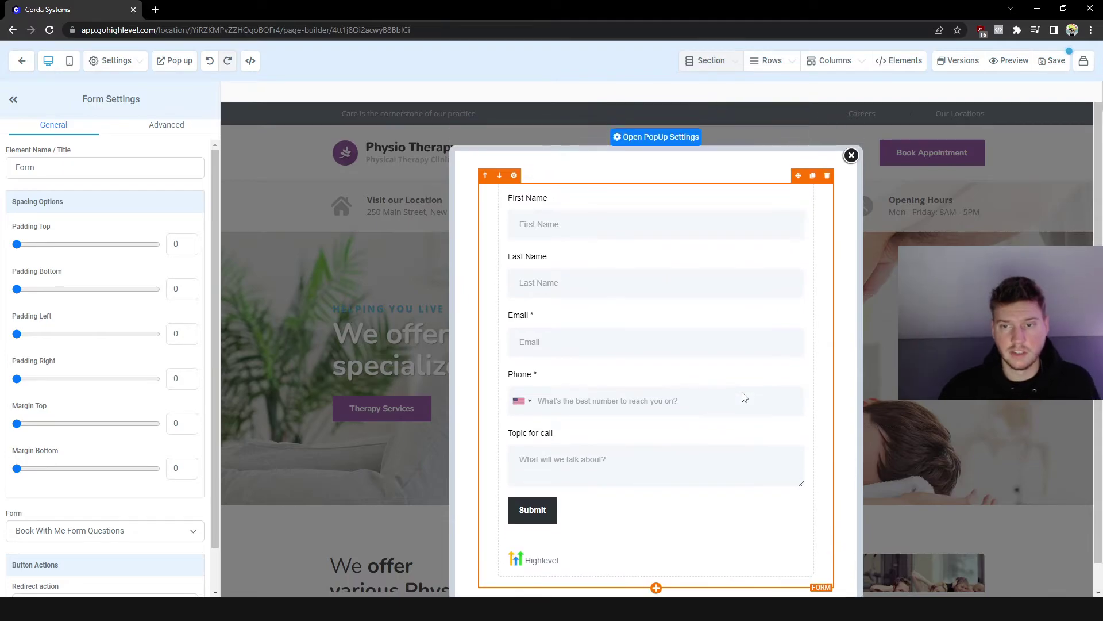
{"action": "left_click", "coordinate": [844, 475]}
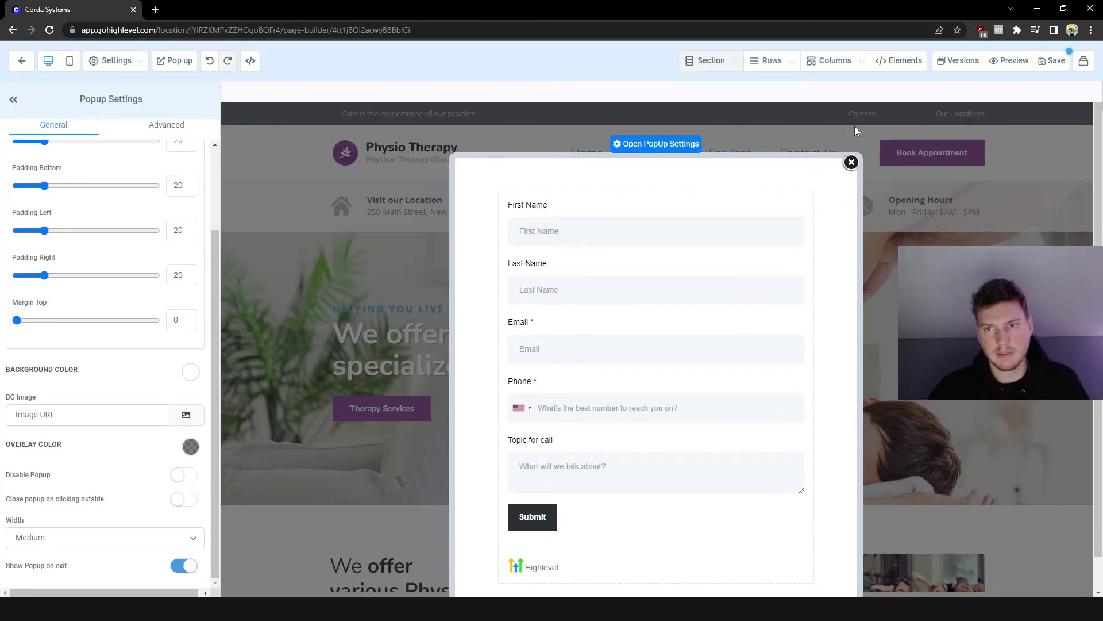
{"action": "left_click", "coordinate": [851, 162]}
Save and preview the site, then dismiss the exit form pop-up to reveal the Physio Therapy homepage.
{"action": "left_click", "coordinate": [1055, 63]}
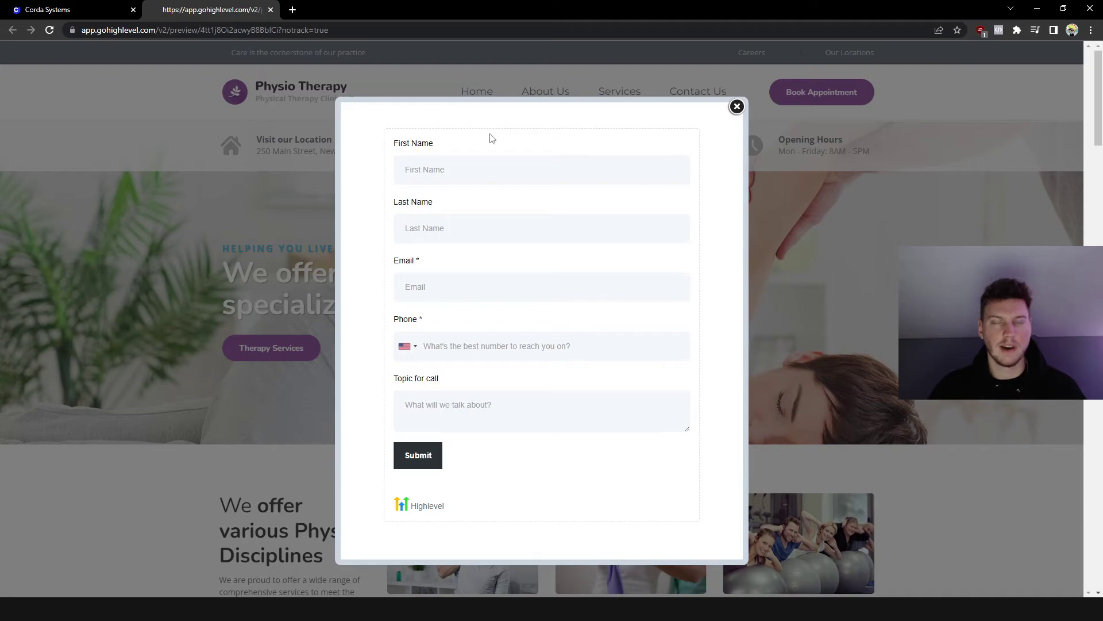
{"action": "scroll", "coordinate": [505, 192], "scroll_direction": "down", "scroll_amount": 2}
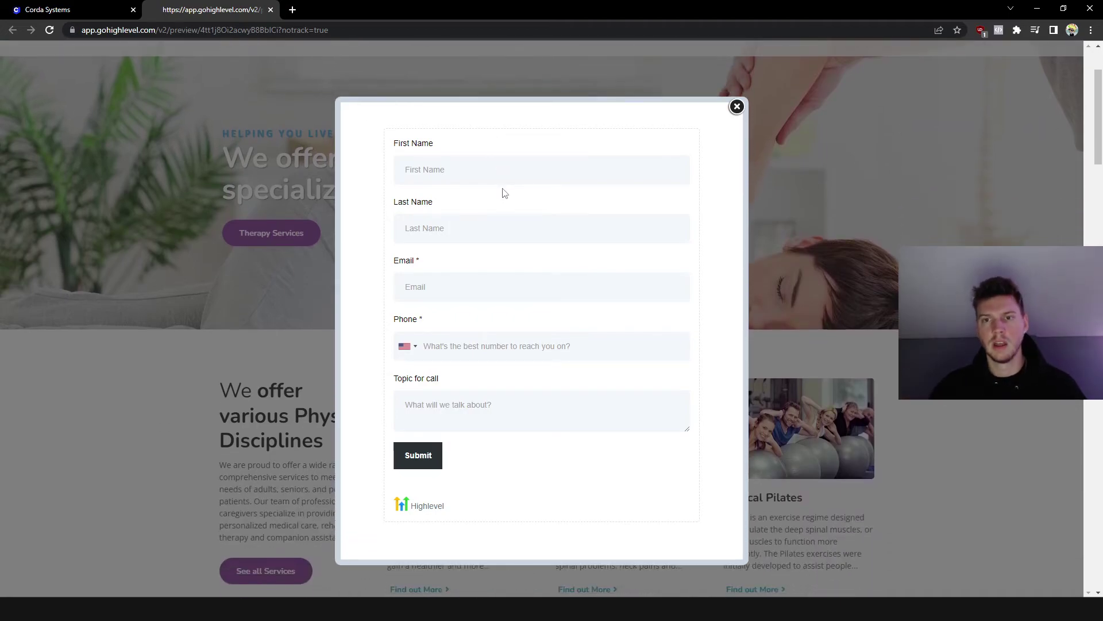
{"action": "scroll", "coordinate": [505, 193], "scroll_direction": "down", "scroll_amount": 2}
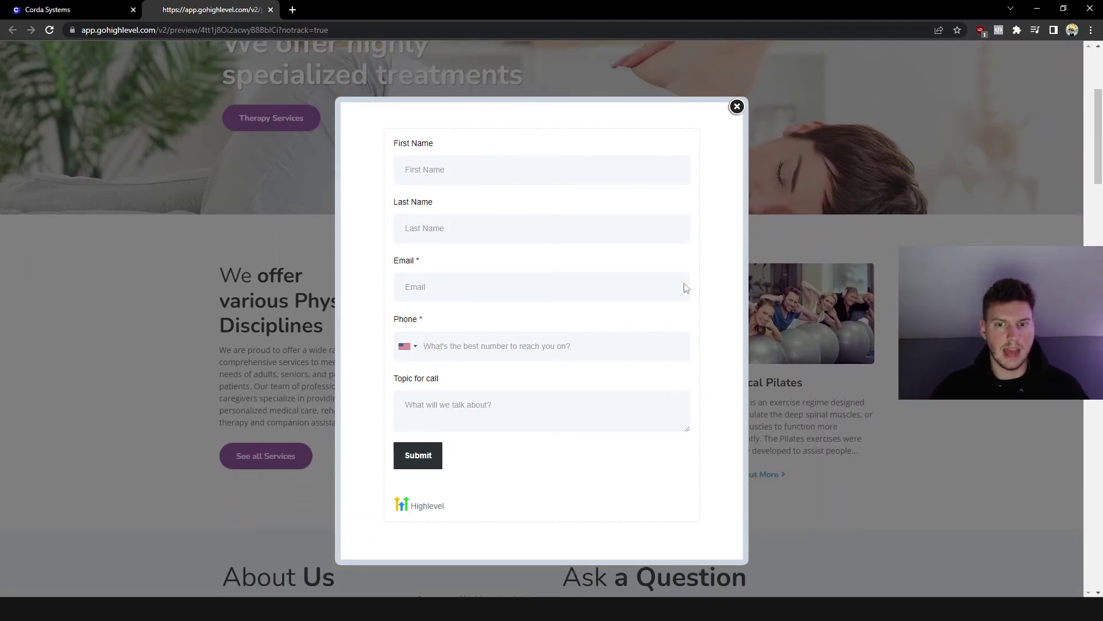
{"action": "scroll", "coordinate": [707, 332], "scroll_direction": "up", "scroll_amount": 4}
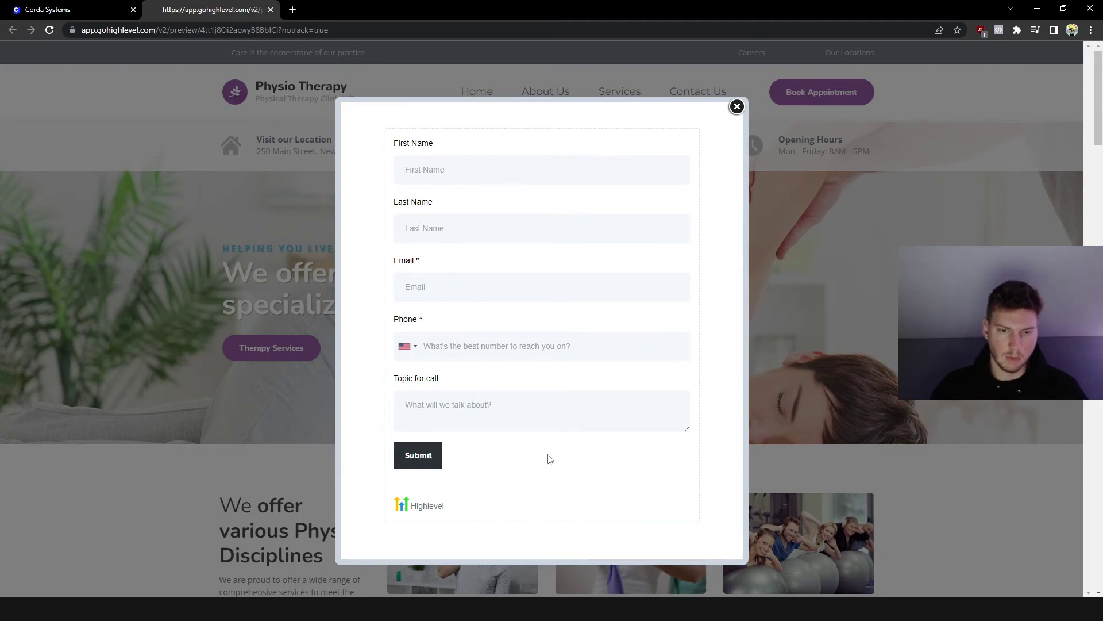
{"action": "left_click", "coordinate": [450, 382]}
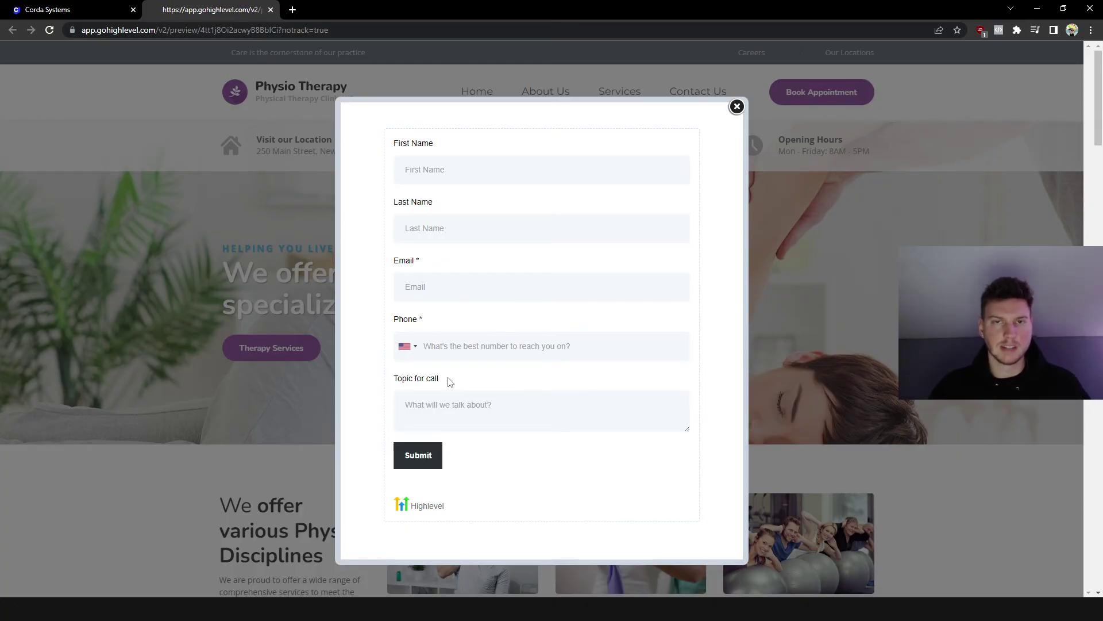
Dismiss the exit form pop-up and scroll down to the appointment calendar.
{"action": "left_click", "coordinate": [736, 107]}
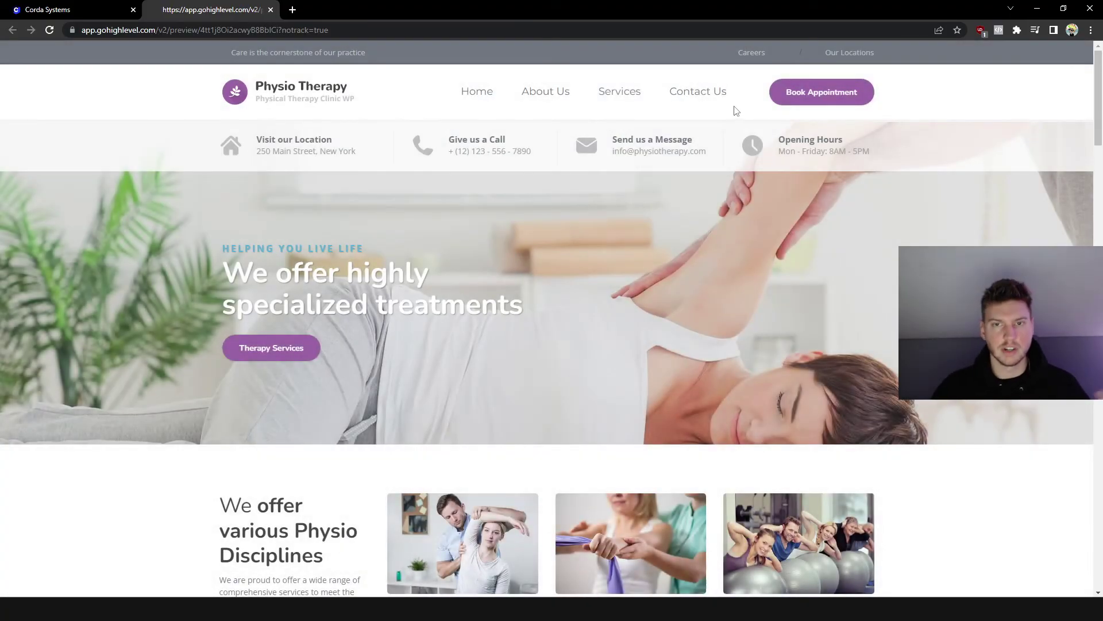
{"action": "scroll", "coordinate": [736, 110], "scroll_direction": "down", "scroll_amount": 20}
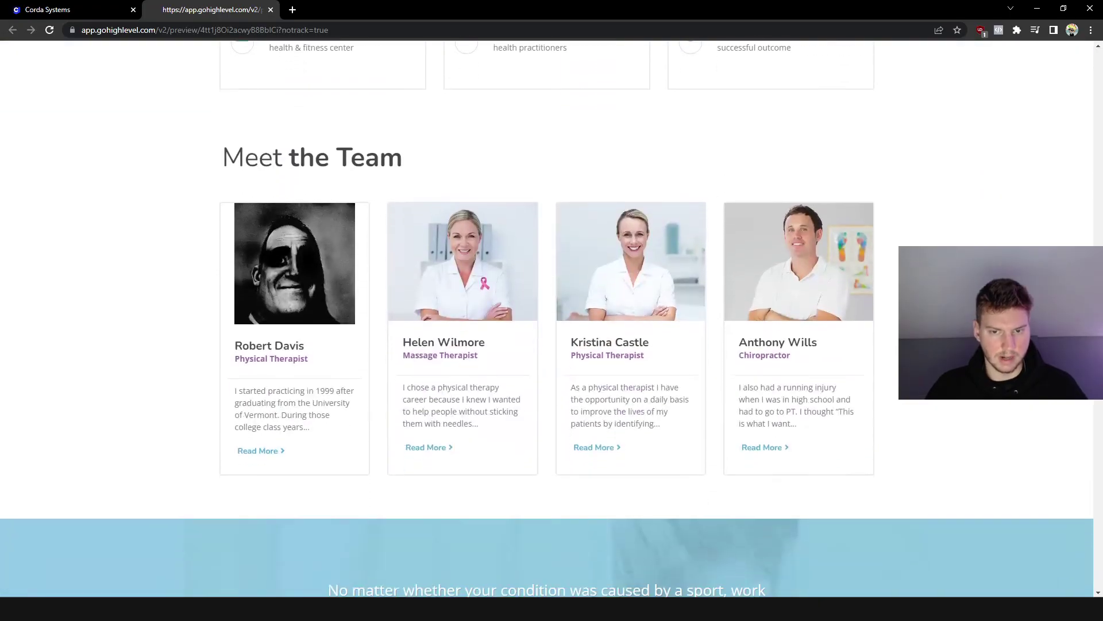
{"action": "scroll", "coordinate": [551, 322], "scroll_direction": "down", "scroll_amount": 1}
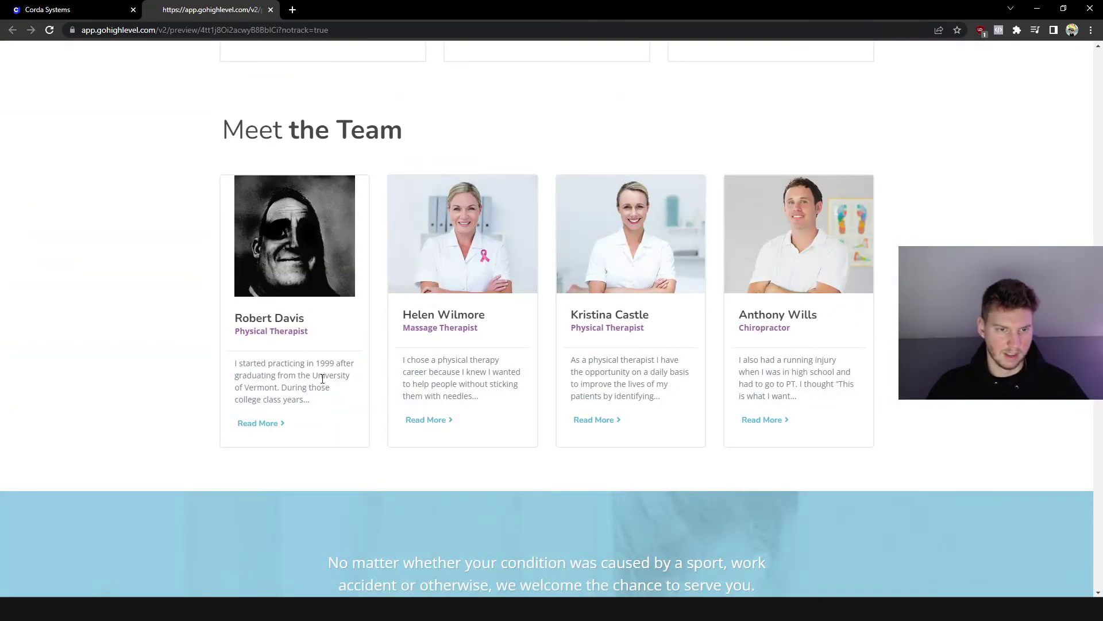
{"action": "scroll", "coordinate": [414, 270], "scroll_direction": "down", "scroll_amount": 8}
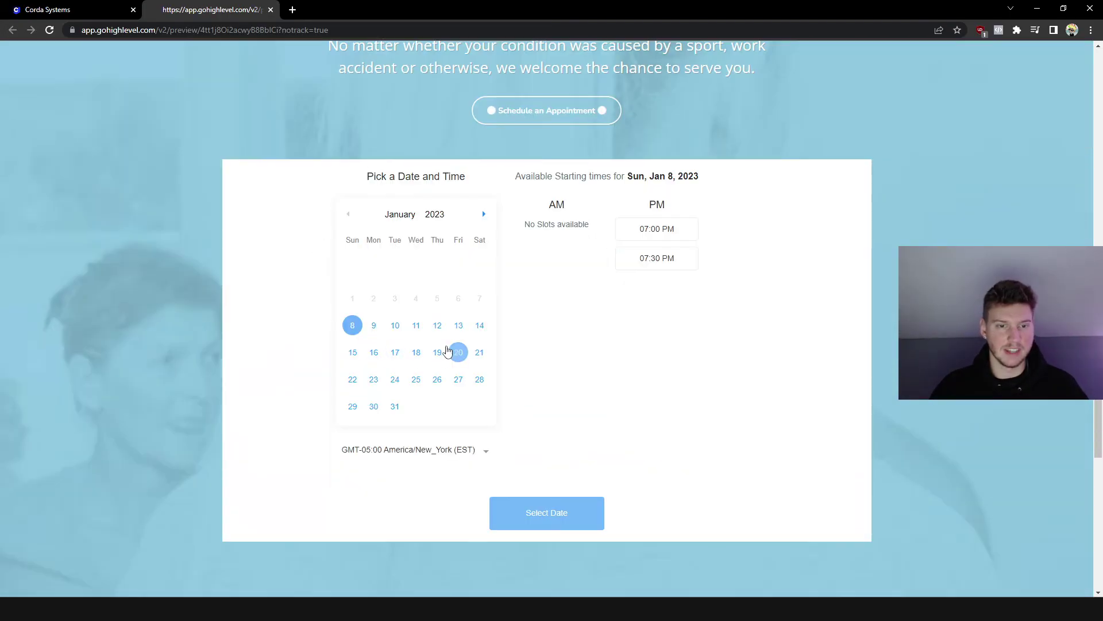
{"action": "scroll", "coordinate": [404, 430], "scroll_direction": "up", "scroll_amount": 1}
Pick Tue, Jan 10, 2023 at 12:00 PM, confirm the date, and return to the page top.
{"action": "left_click", "coordinate": [396, 383]}
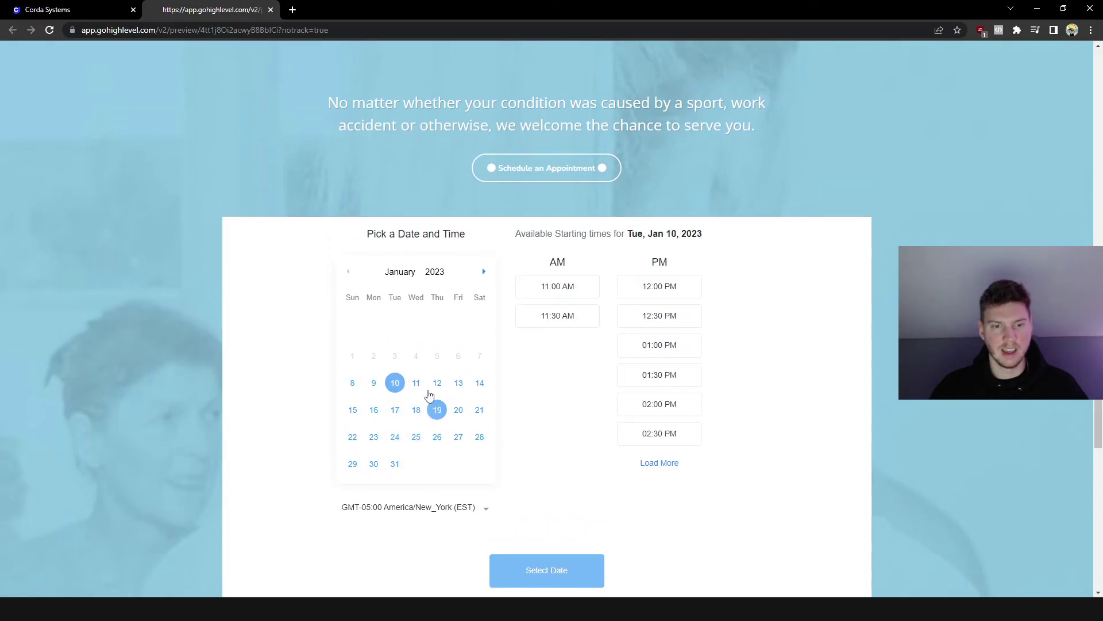
{"action": "left_click", "coordinate": [650, 287]}
{"action": "scroll", "coordinate": [604, 466], "scroll_direction": "down", "scroll_amount": 2}
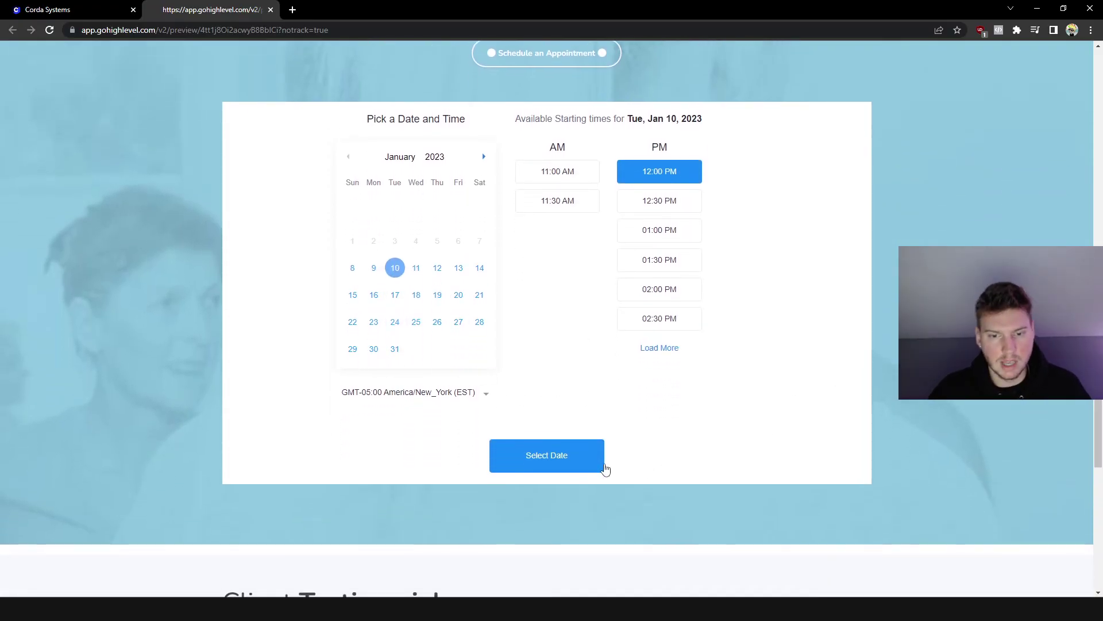
{"action": "left_click", "coordinate": [601, 463]}
{"action": "scroll", "coordinate": [862, 415], "scroll_direction": "up", "scroll_amount": 1}
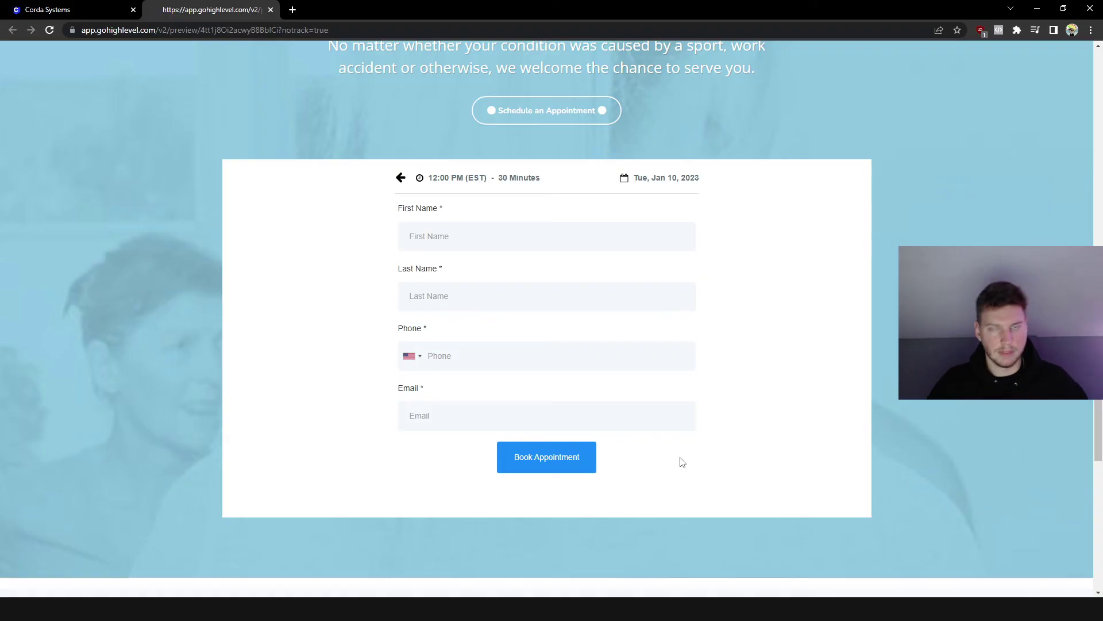
{"action": "scroll", "coordinate": [783, 347], "scroll_direction": "up", "scroll_amount": 5}
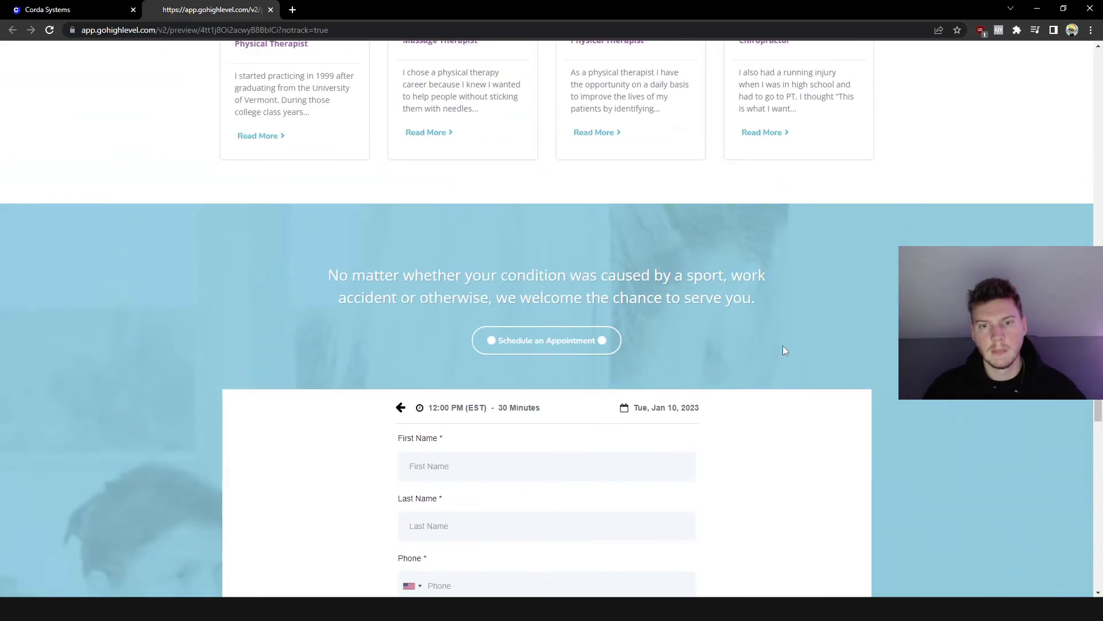
{"action": "key", "text": "Home"}
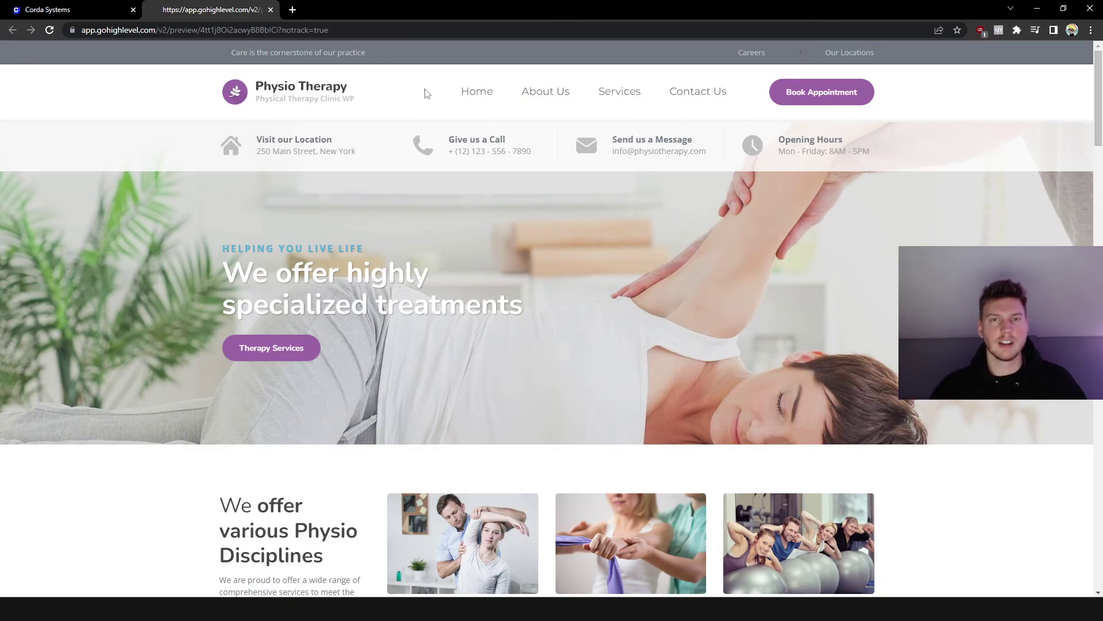
Close the preview and leave the page builder for the Physio website's Pages list.
{"action": "left_click", "coordinate": [270, 10]}
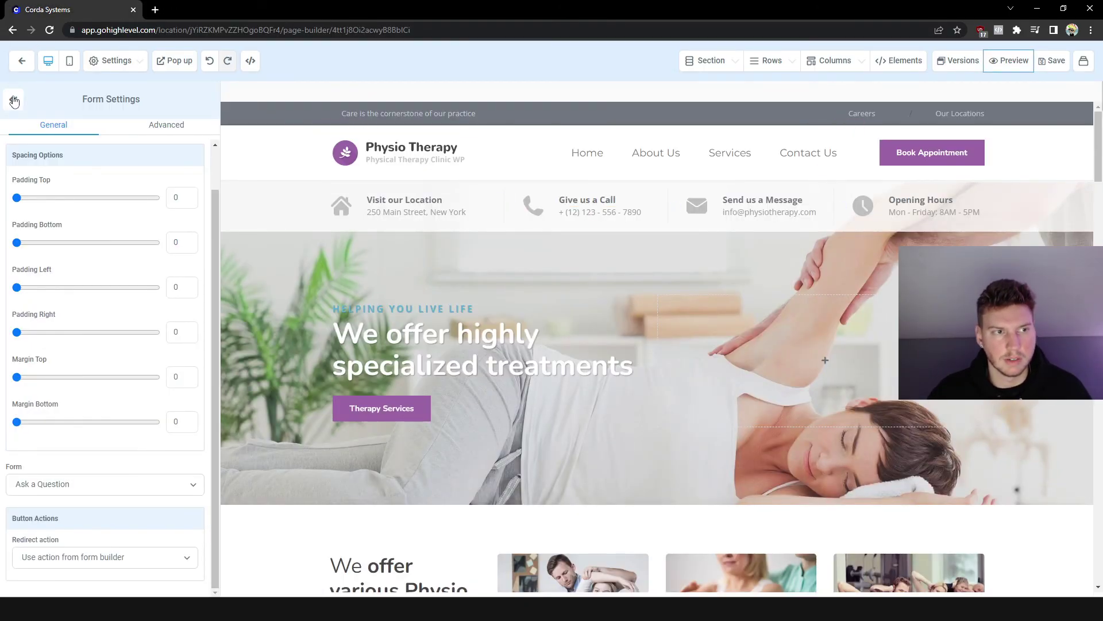
{"action": "left_click", "coordinate": [22, 61]}
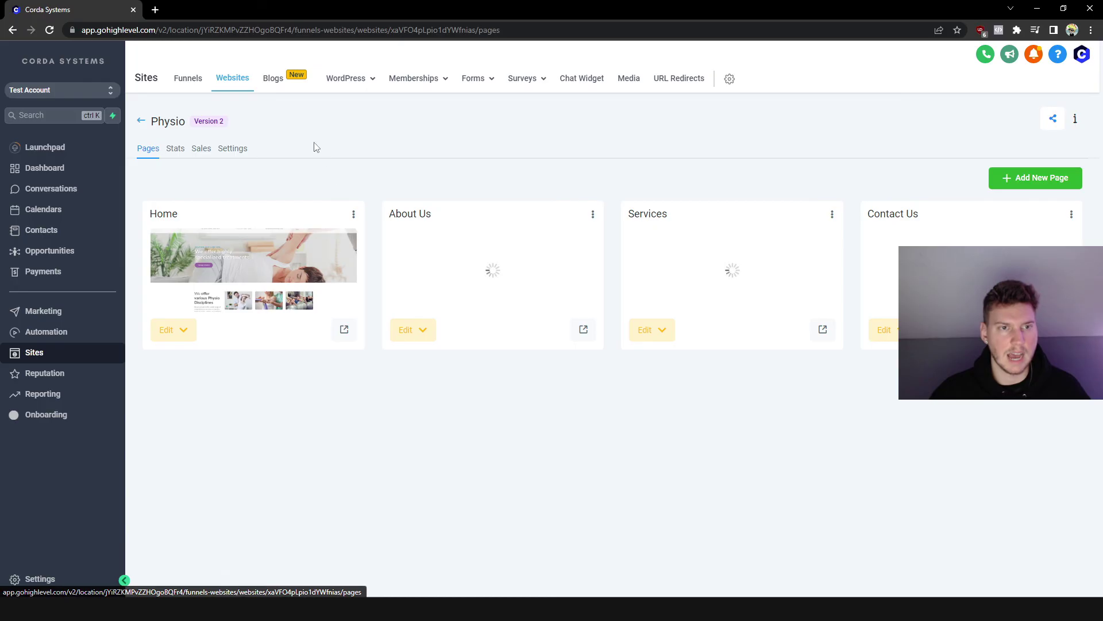
{"action": "mouse_move", "coordinate": [489, 89]}
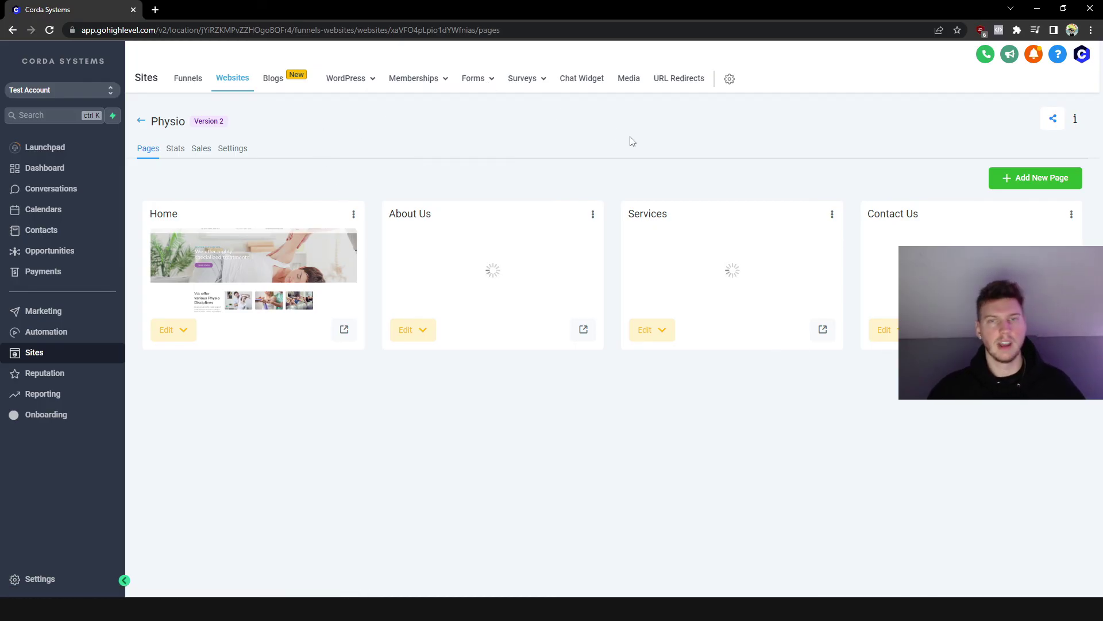